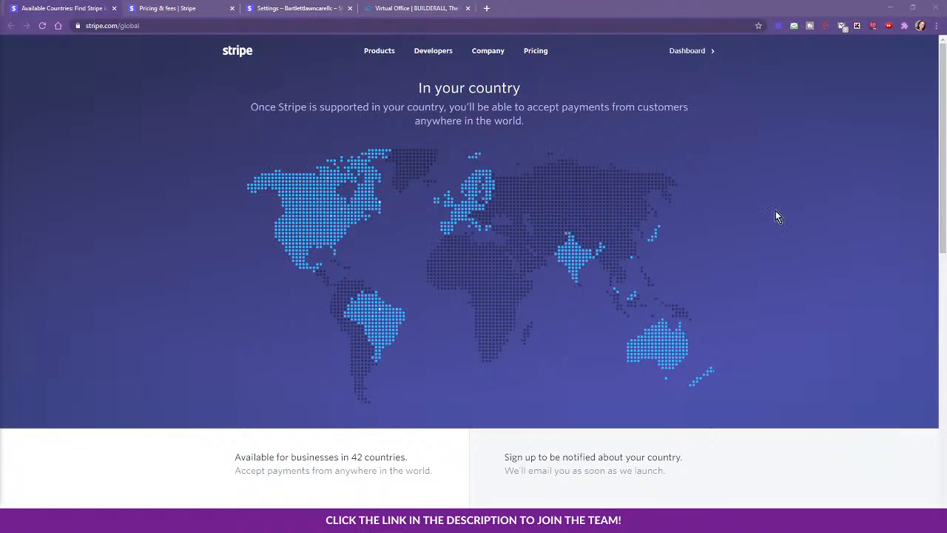
Examine the countries where Stripe is available for businesses, and view Stripe's pricing and fees page.
scroll(345, 310, down, 6)
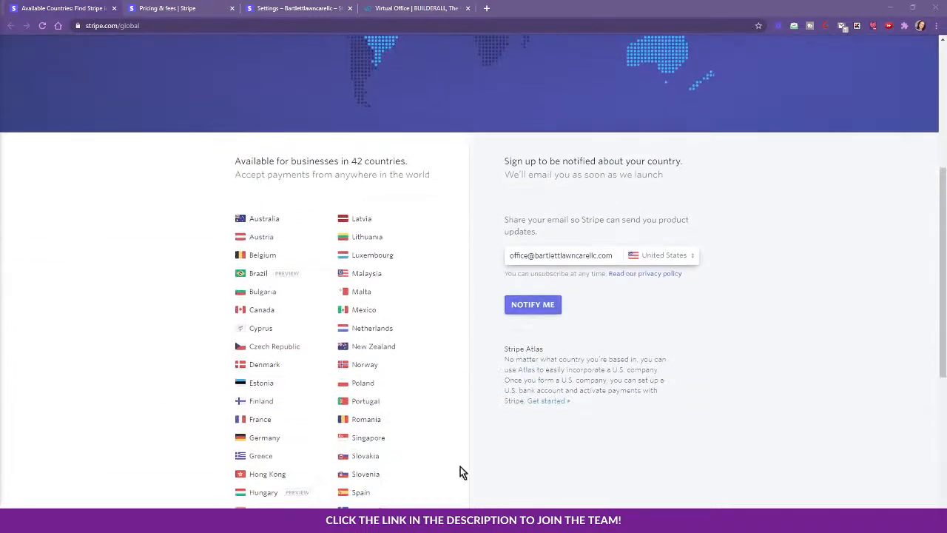
scroll(728, 425, up, 3)
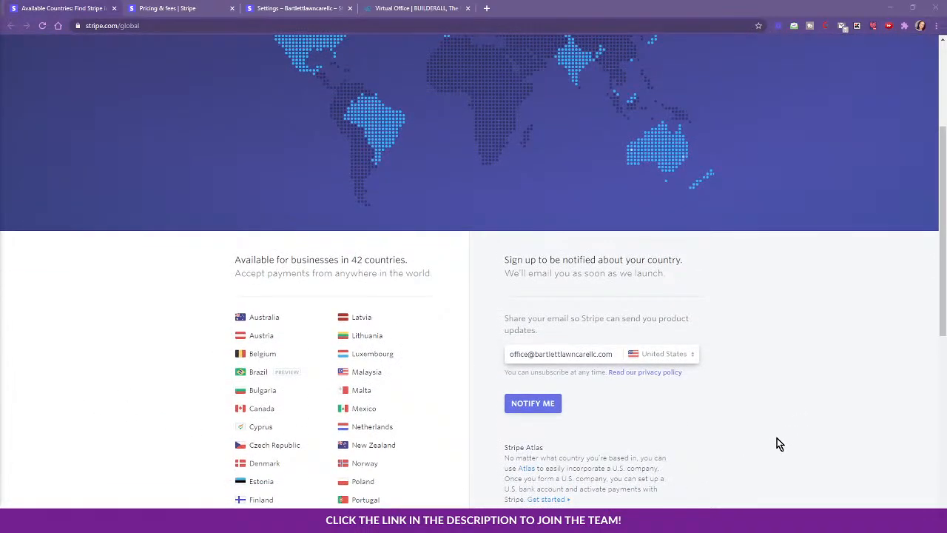
scroll(774, 433, up, 2)
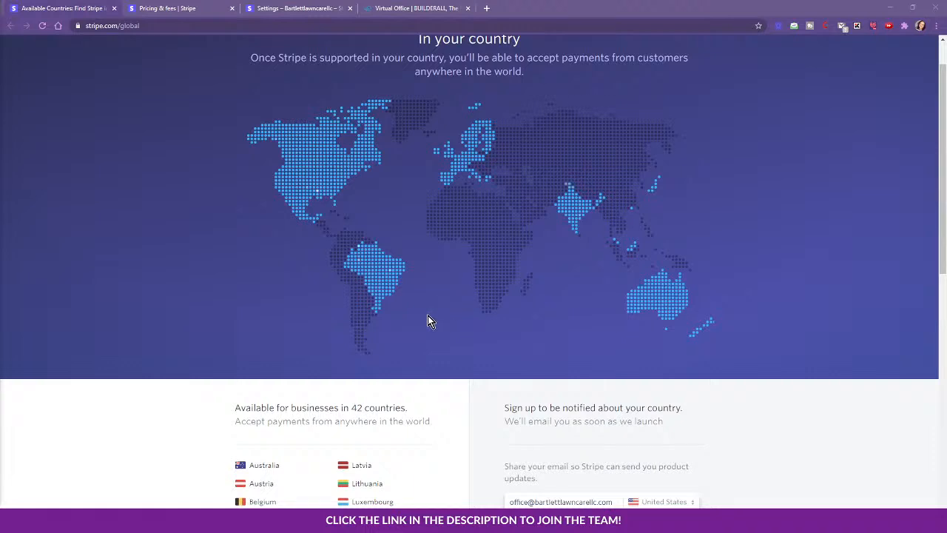
scroll(428, 316, up, 1)
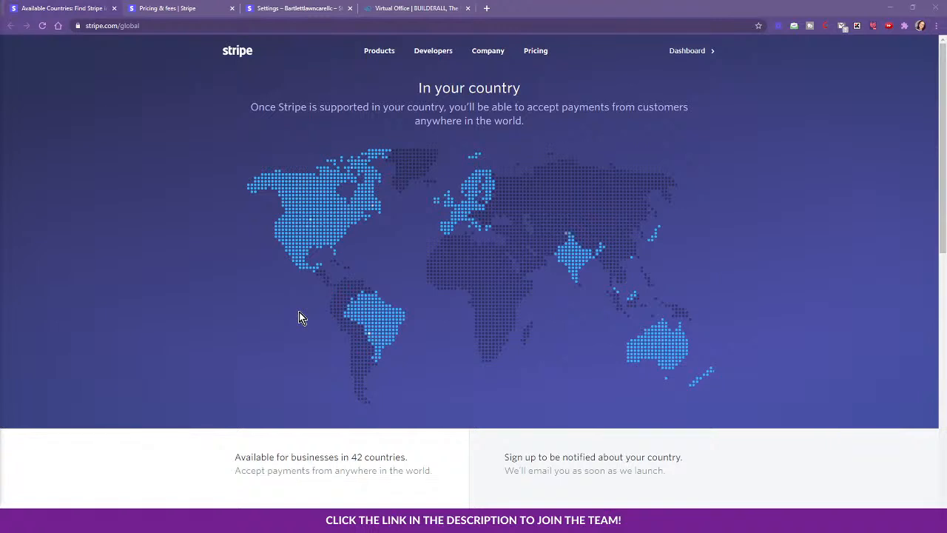
click(178, 8)
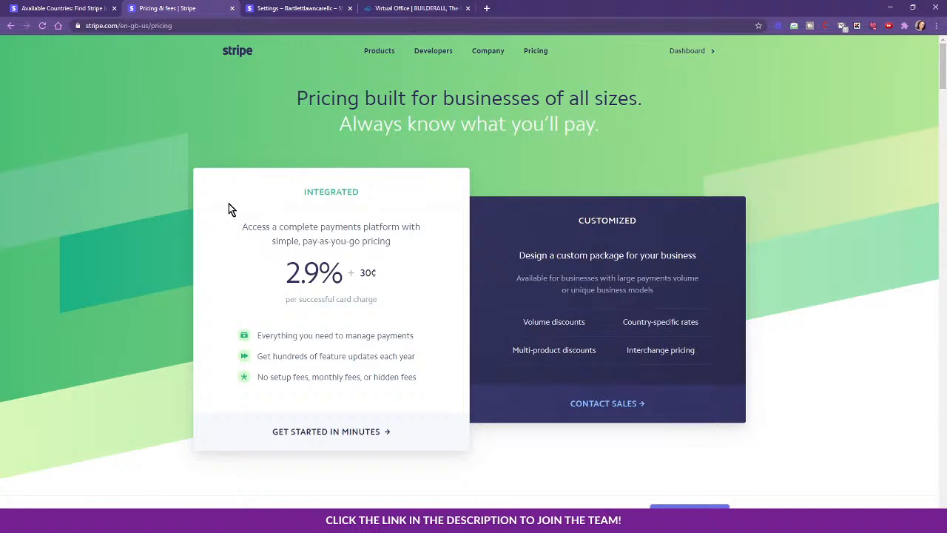
View the Branding page in the business settings of the Stripe dashboard.
click(268, 7)
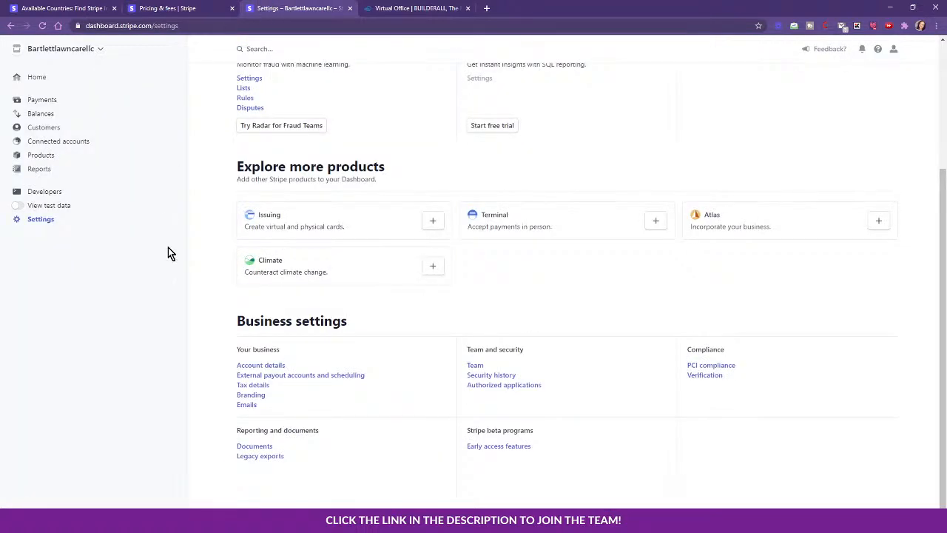
scroll(168, 374, up, 1)
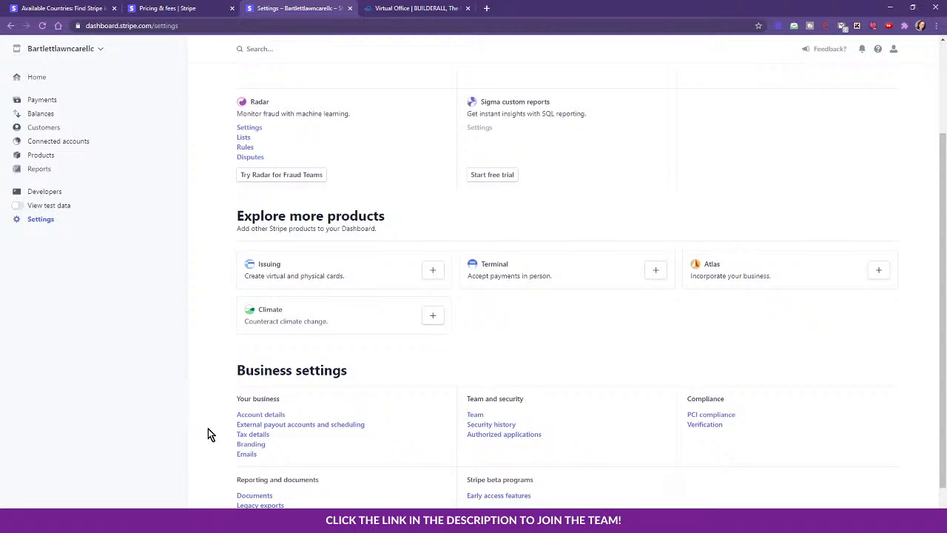
click(256, 445)
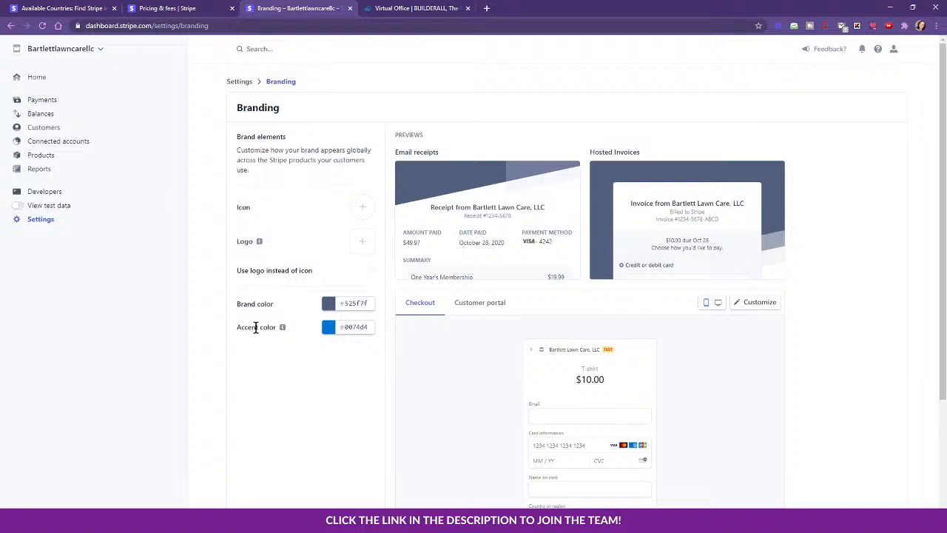
Open the customer Emails page from Stripe's business settings.
click(40, 220)
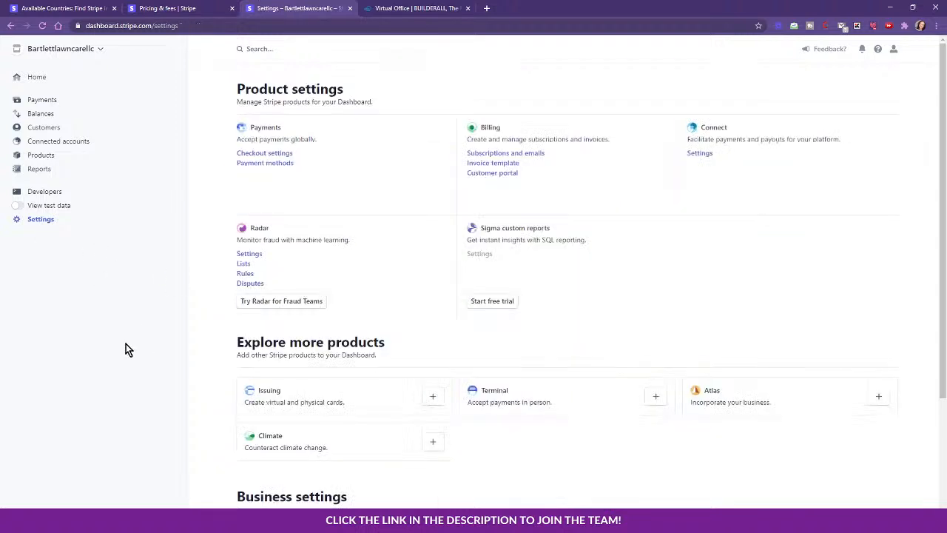
scroll(116, 358, down, 3)
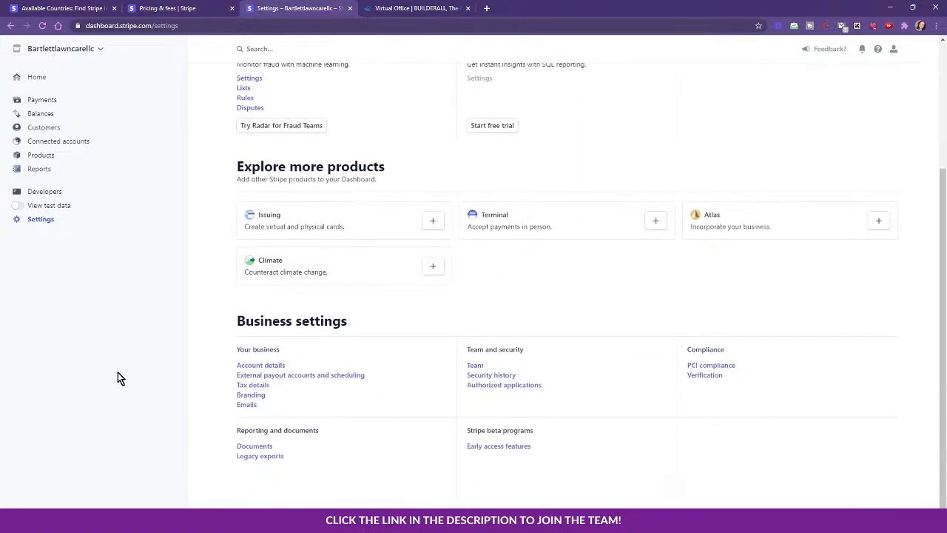
click(248, 406)
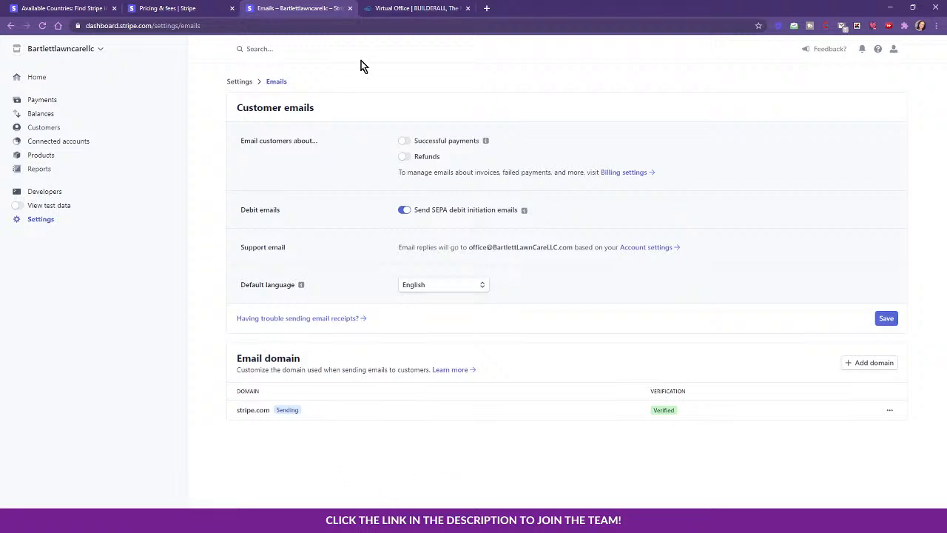
Switch to Builderall, open the DNS Manager and go to the advanced DNS records of bartlettlawncarellc.com, accepting the warning.
click(396, 8)
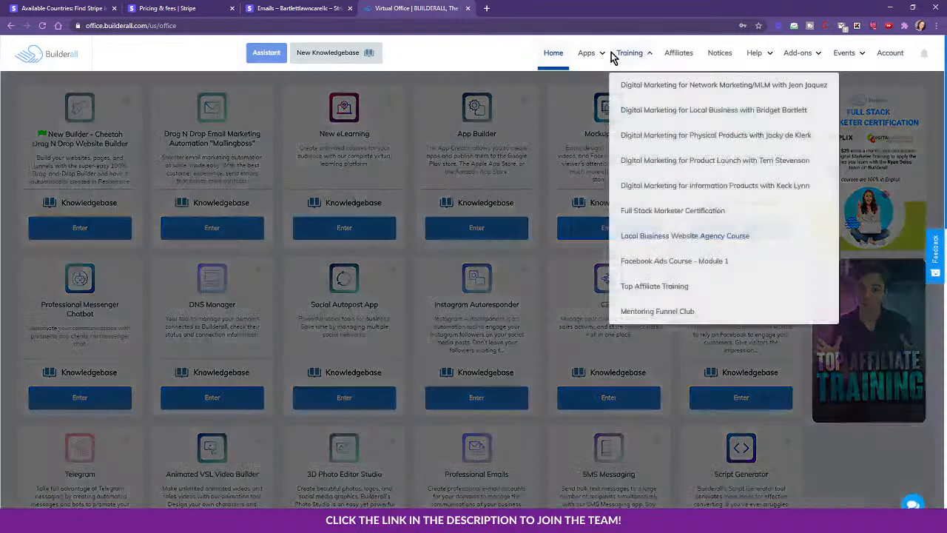
mouse_move(592, 55)
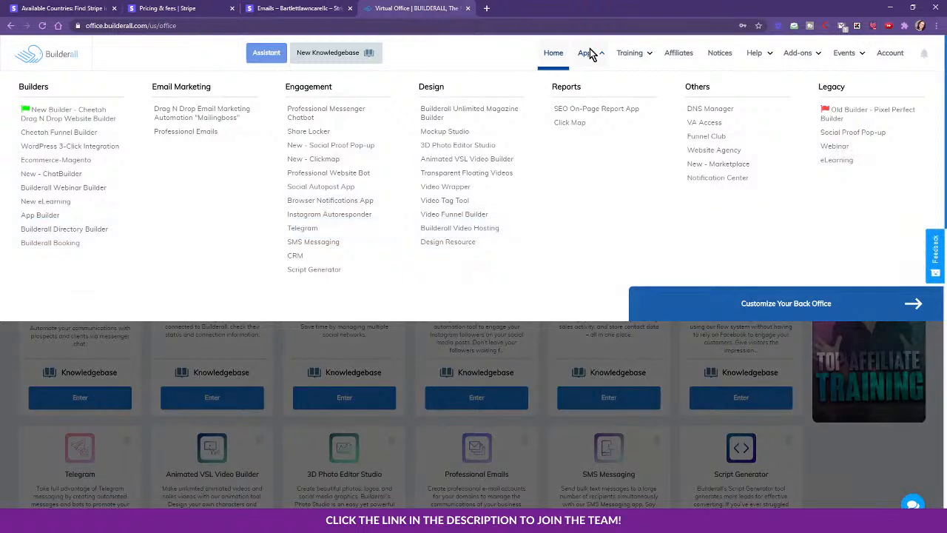
click(712, 109)
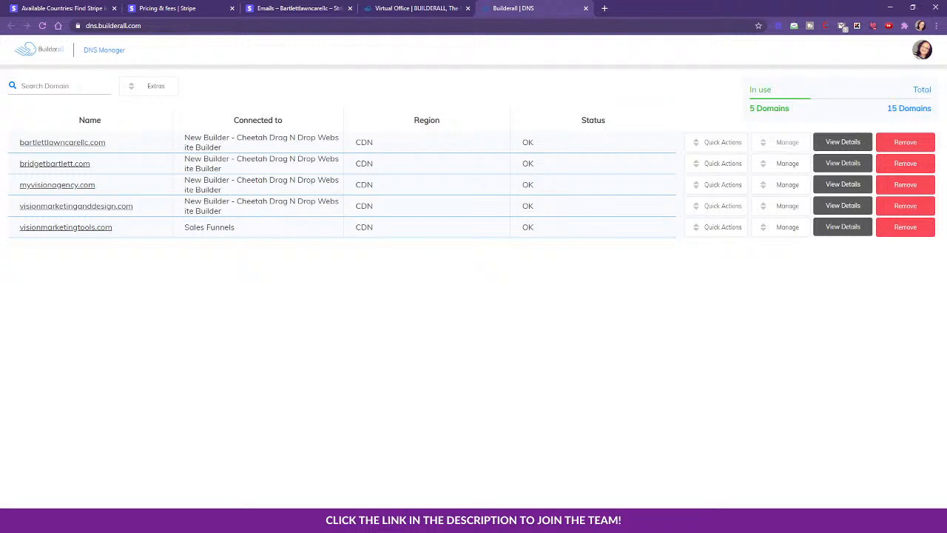
click(788, 143)
click(774, 161)
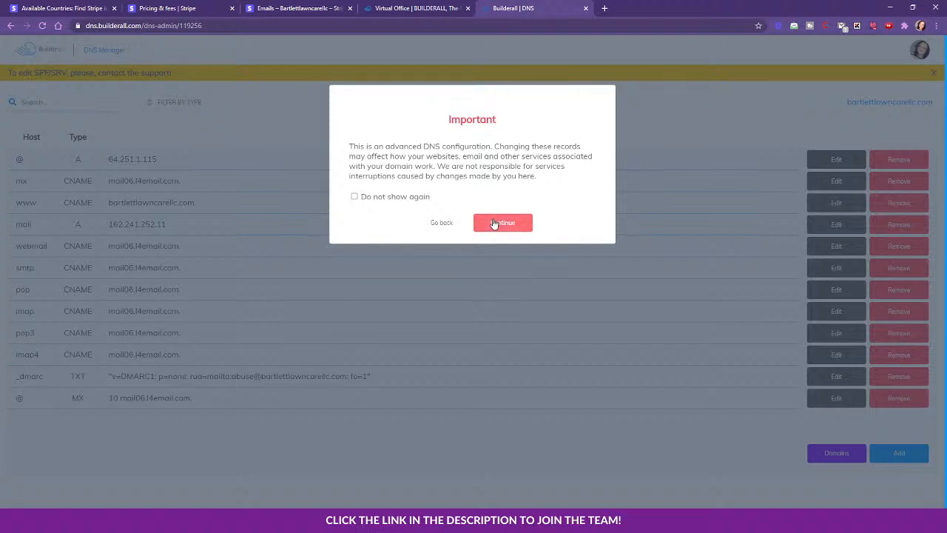
click(495, 221)
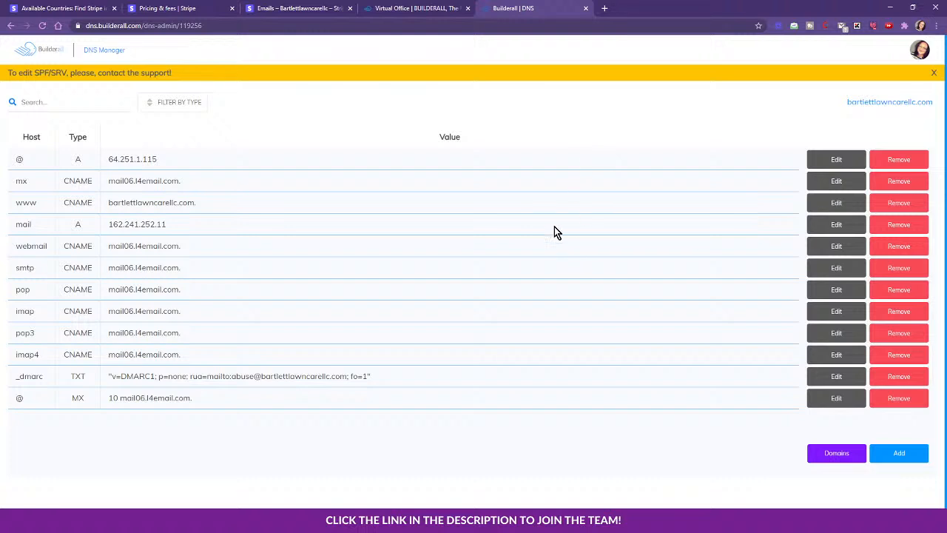
Switch back to Stripe, add bartlettlawncarellc.com as a custom email domain and review the DNS records it requires.
click(260, 8)
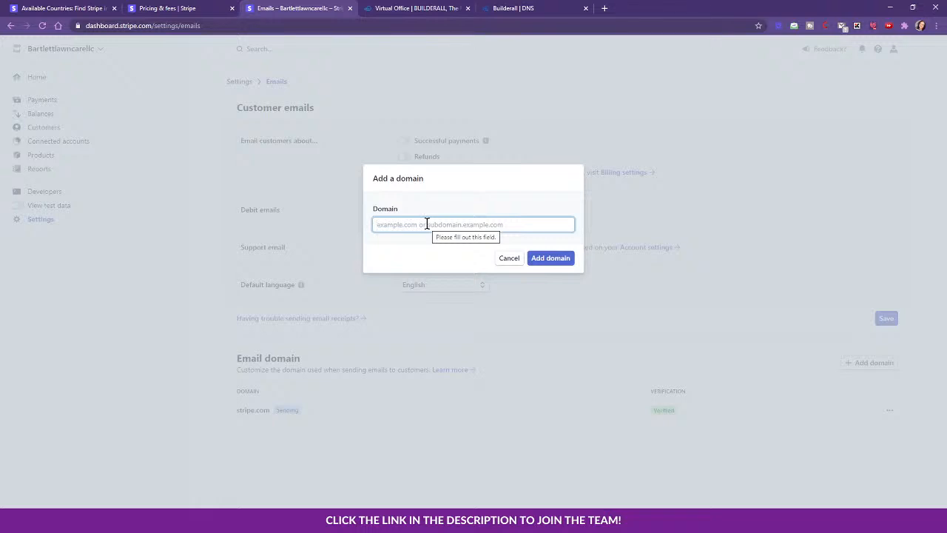
text(bartlettlawn)
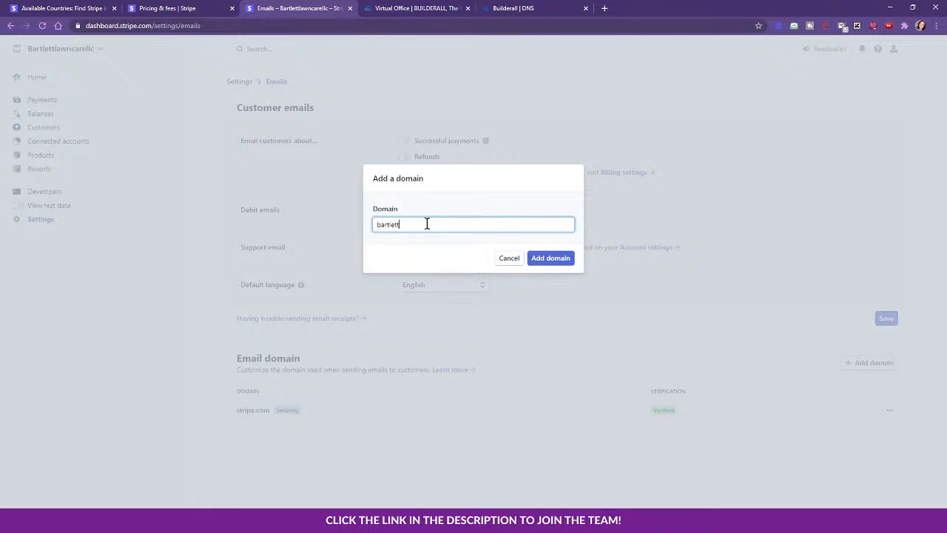
text(carellc.com)
click(538, 259)
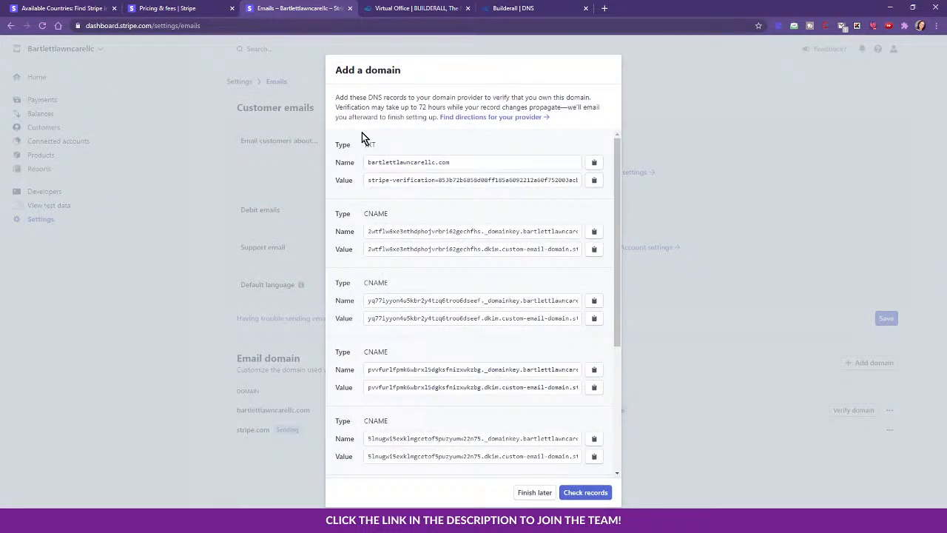
scroll(607, 334, down, 3)
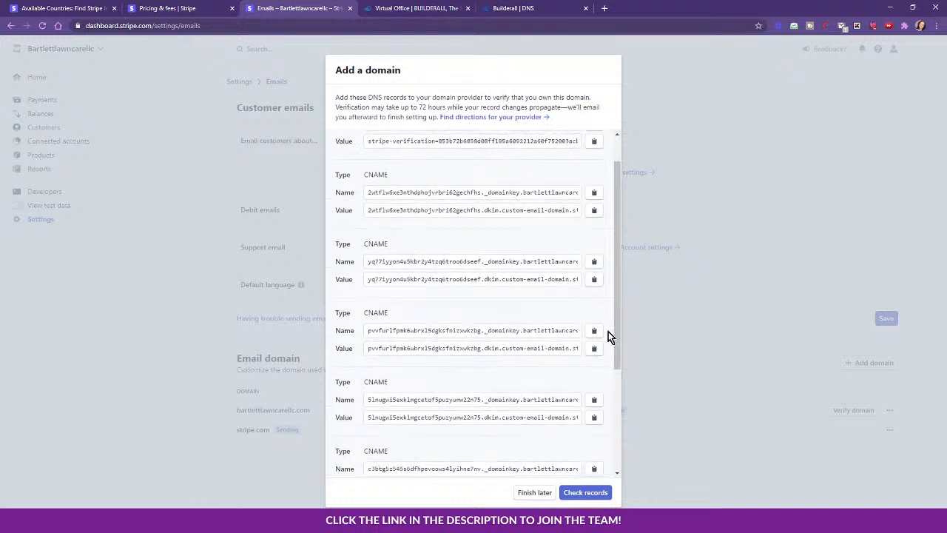
scroll(612, 341, up, 2)
scroll(611, 338, up, 2)
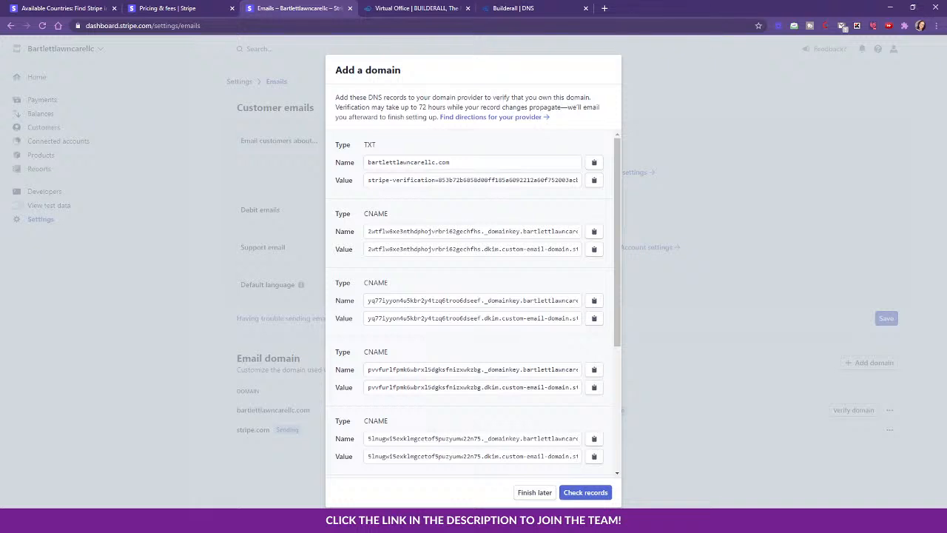
Copy the TXT record's name from Stripe and start a TXT record in Builderall's DNS Manager with bartlettlawncarellc.com as host.
click(413, 8)
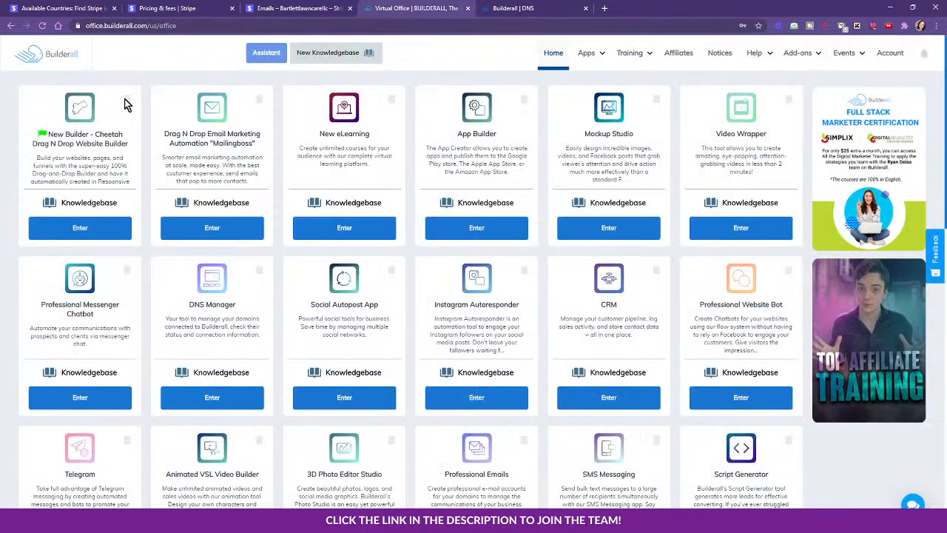
click(300, 9)
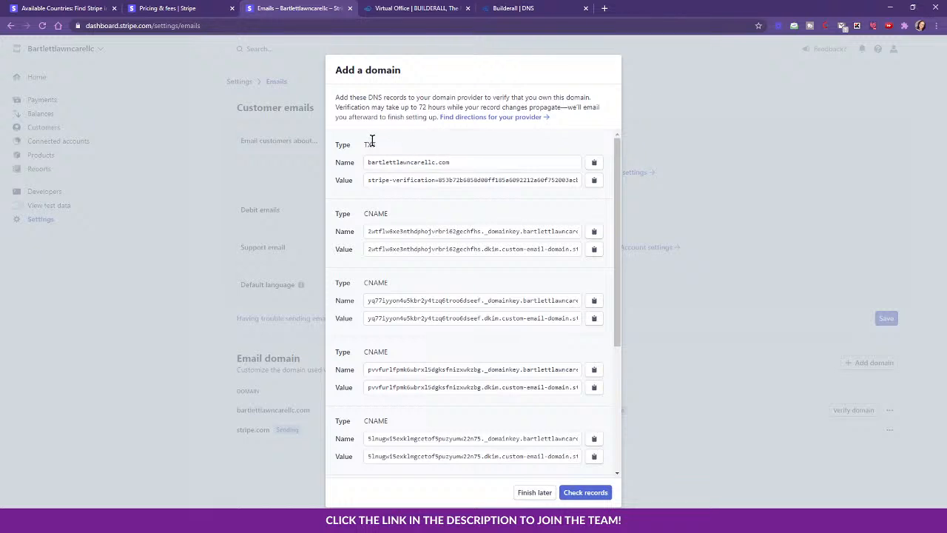
click(595, 164)
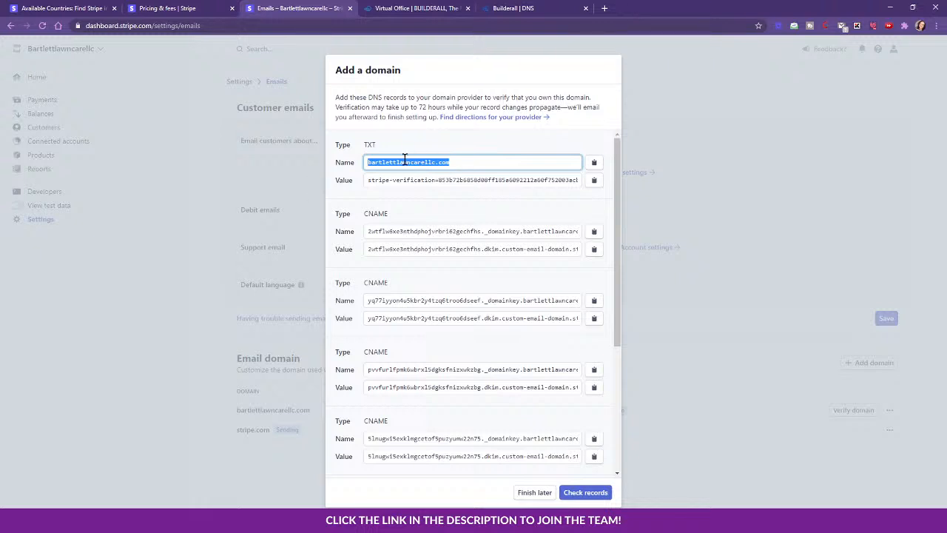
click(512, 8)
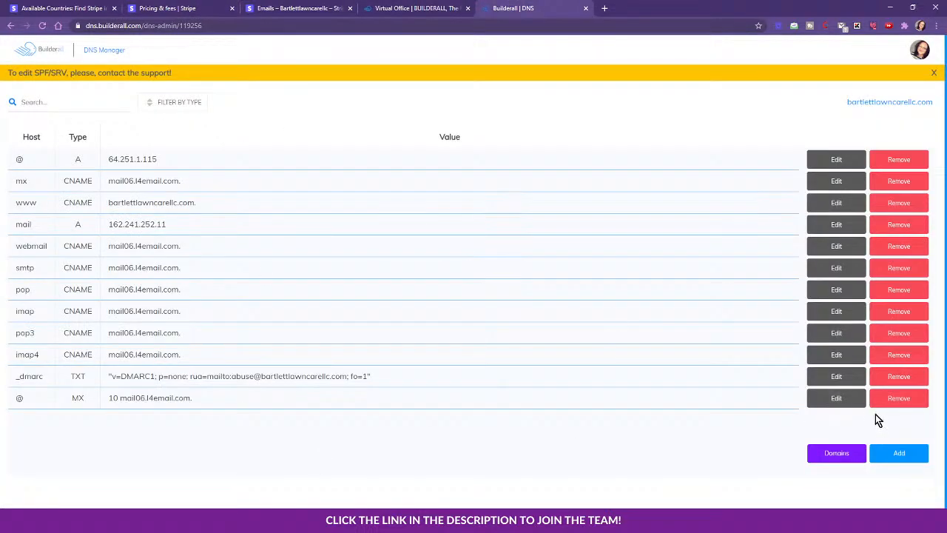
click(899, 457)
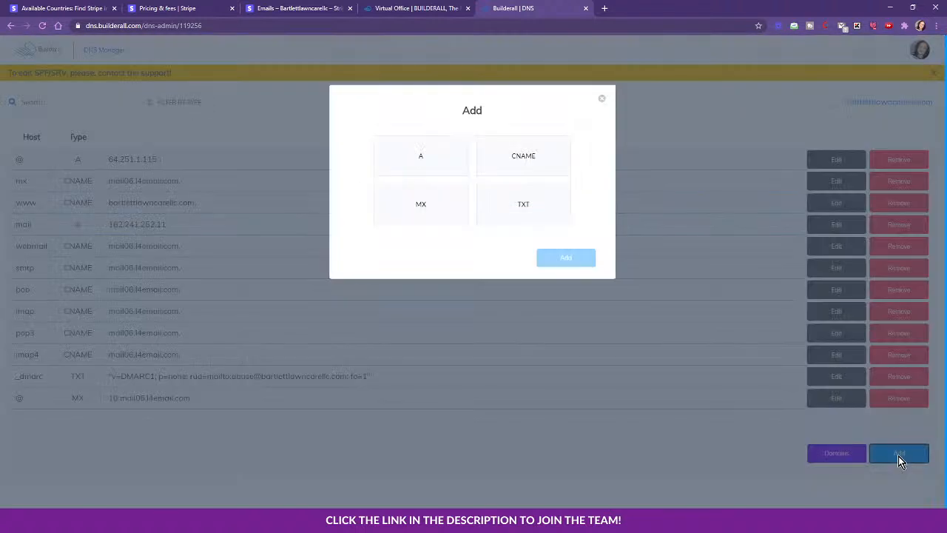
click(523, 205)
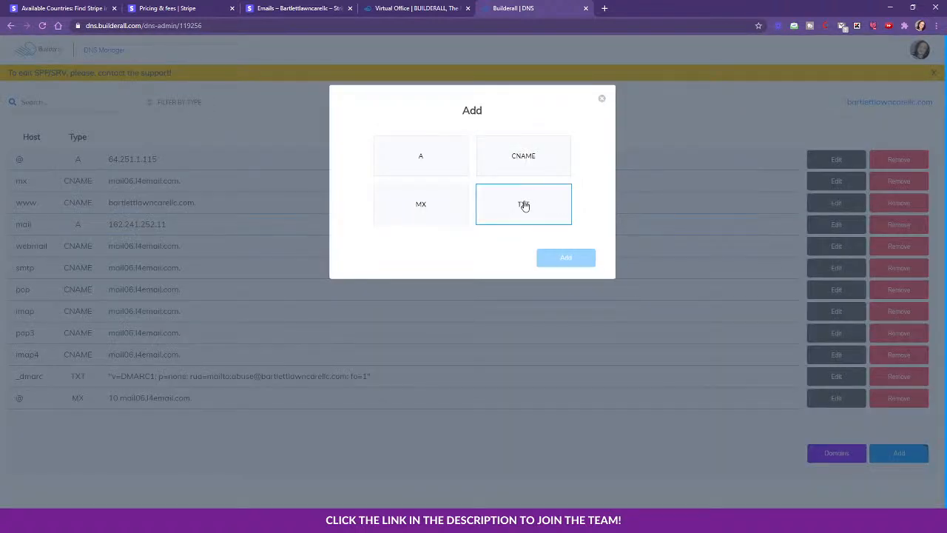
click(567, 258)
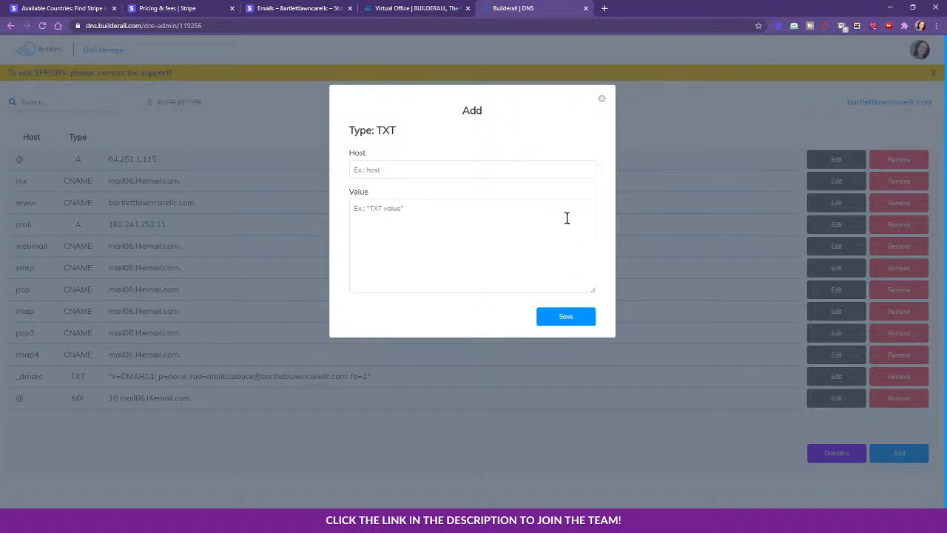
click(396, 168)
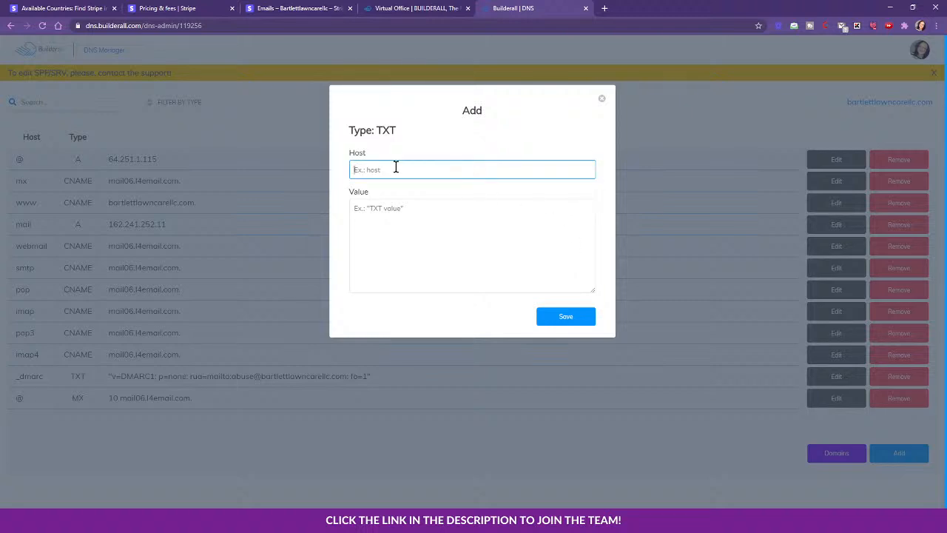
key(ctrl+v)
Copy Stripe's TXT verification value into the new record's value in Builderall's DNS Manager and save the record.
click(331, 8)
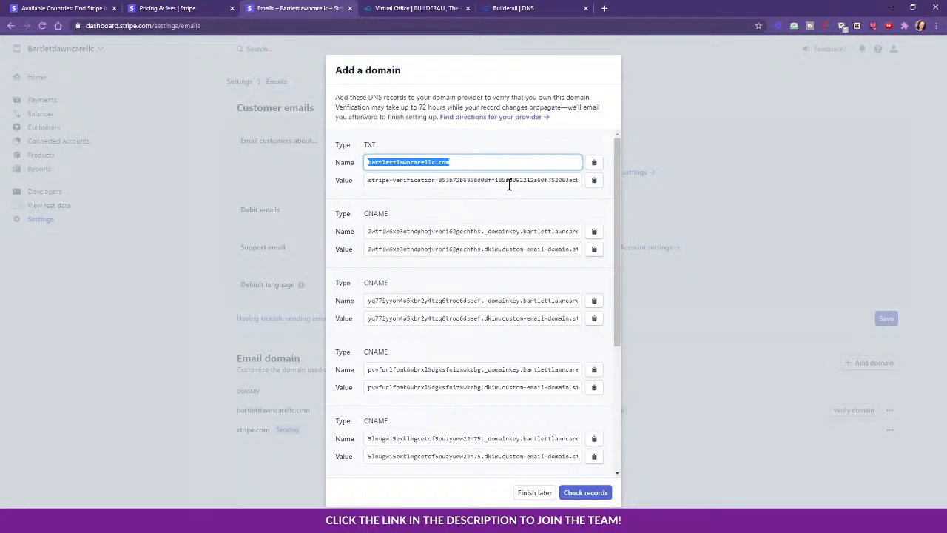
click(593, 181)
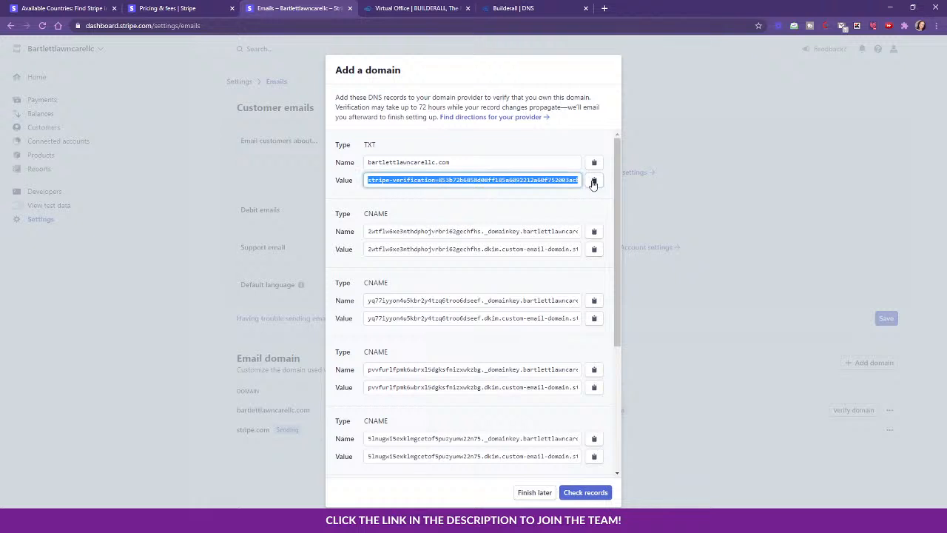
click(545, 8)
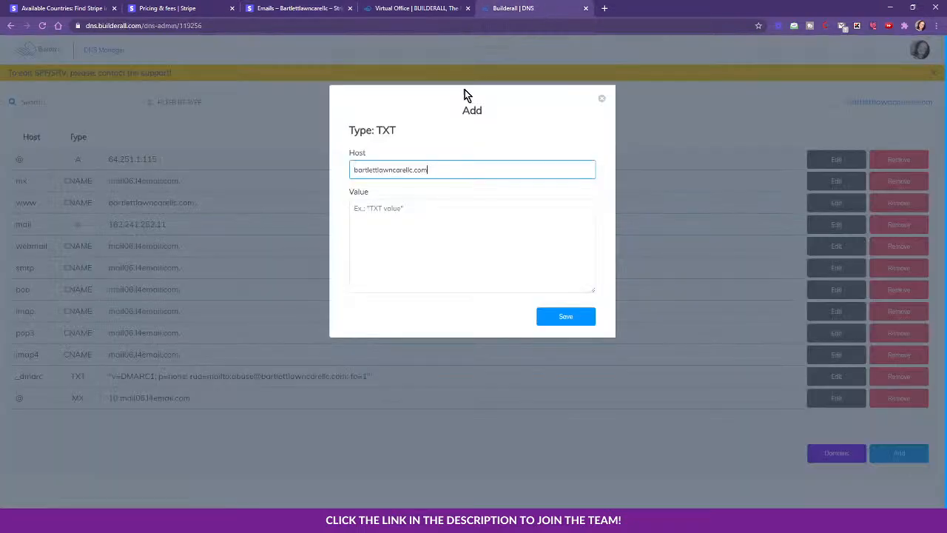
click(392, 207)
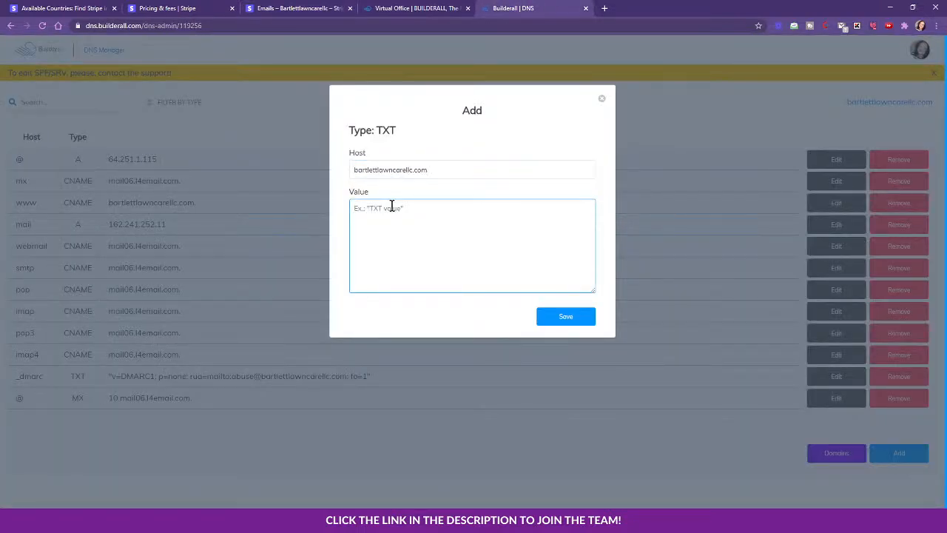
key(ctrl+v)
click(561, 318)
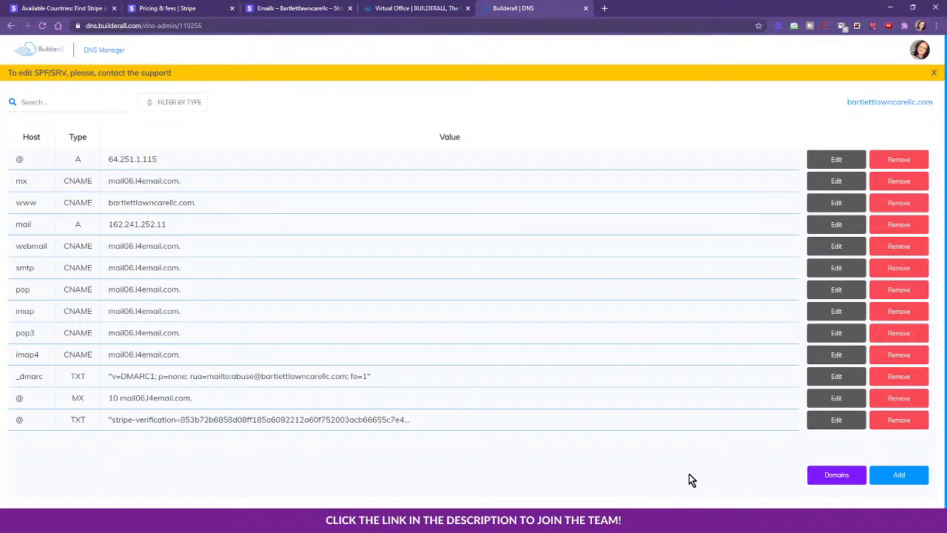
Copy the first CNAME record's name from Stripe and start a CNAME record in Builderall's DNS Manager with it as host.
click(901, 477)
click(392, 7)
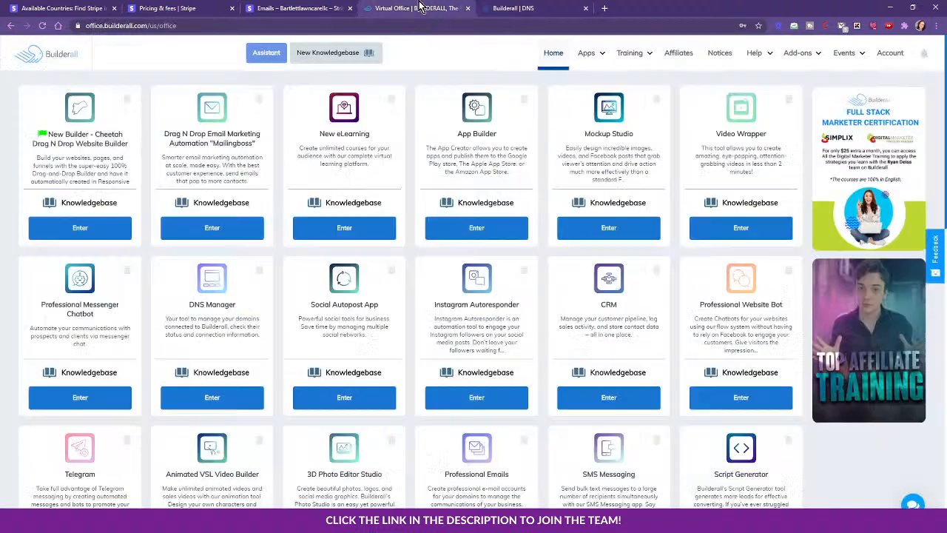
drag(392, 7, 285, 7)
click(414, 8)
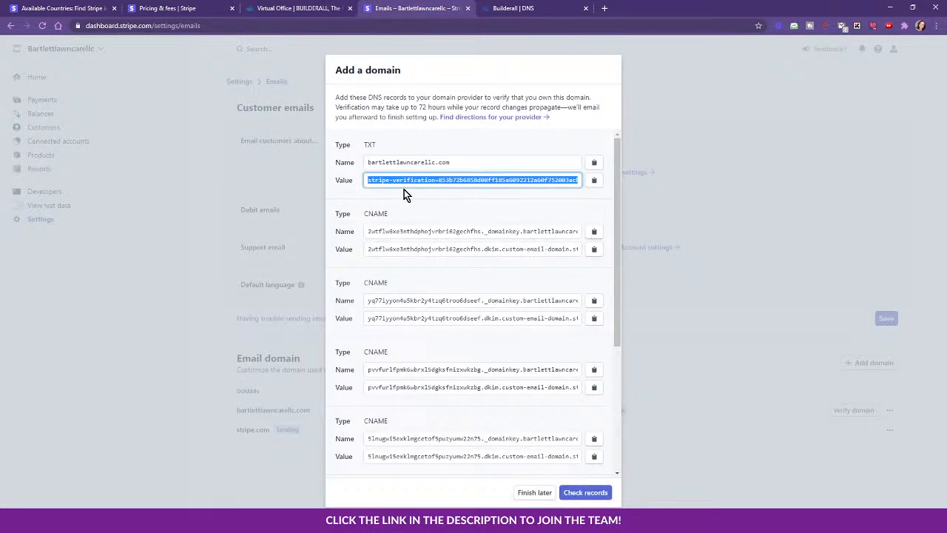
click(594, 234)
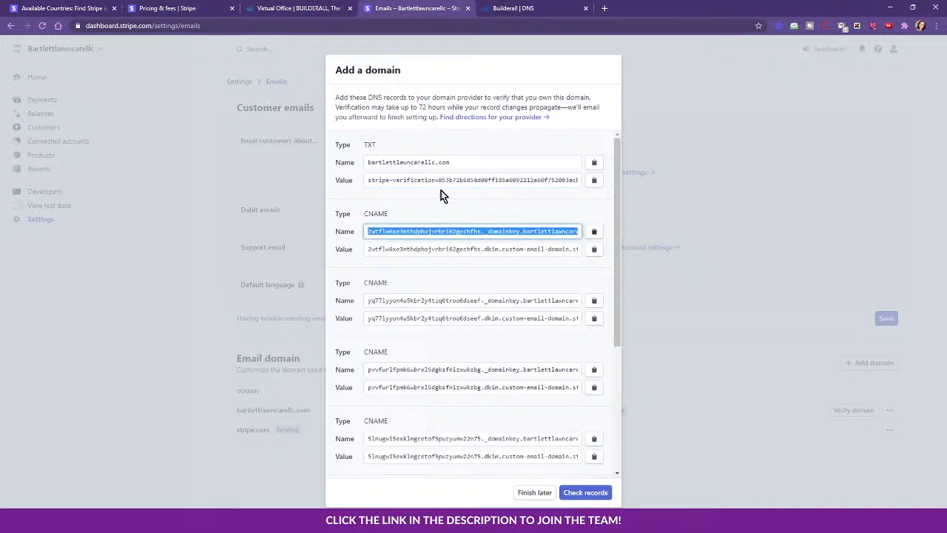
click(511, 7)
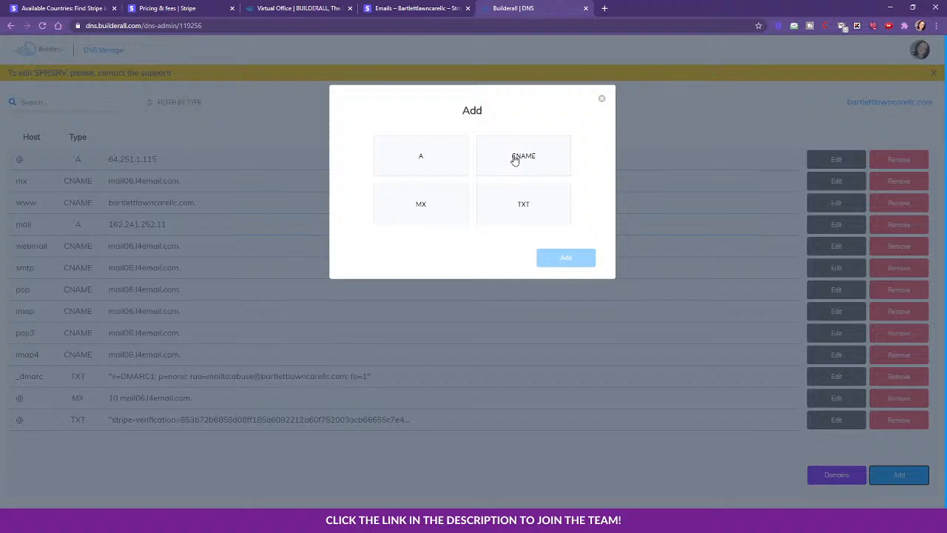
click(513, 157)
click(565, 259)
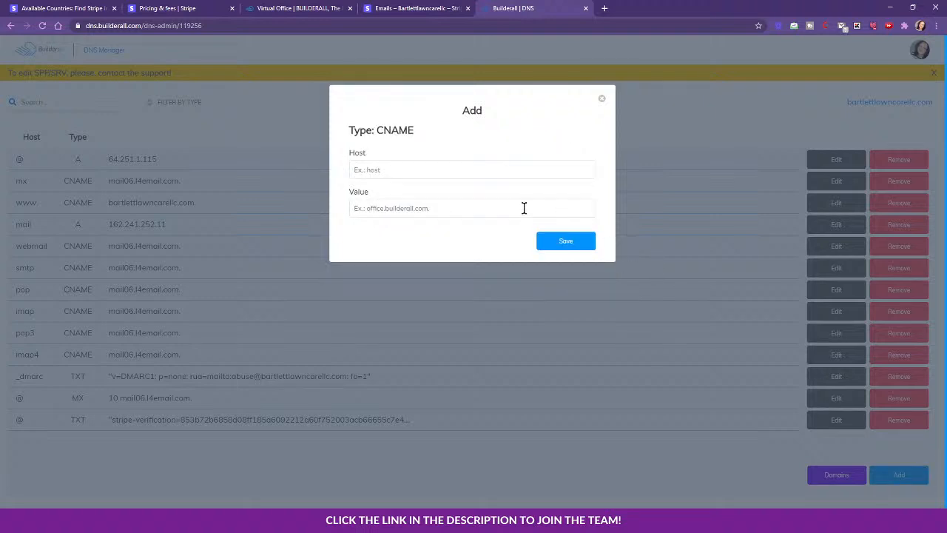
click(393, 169)
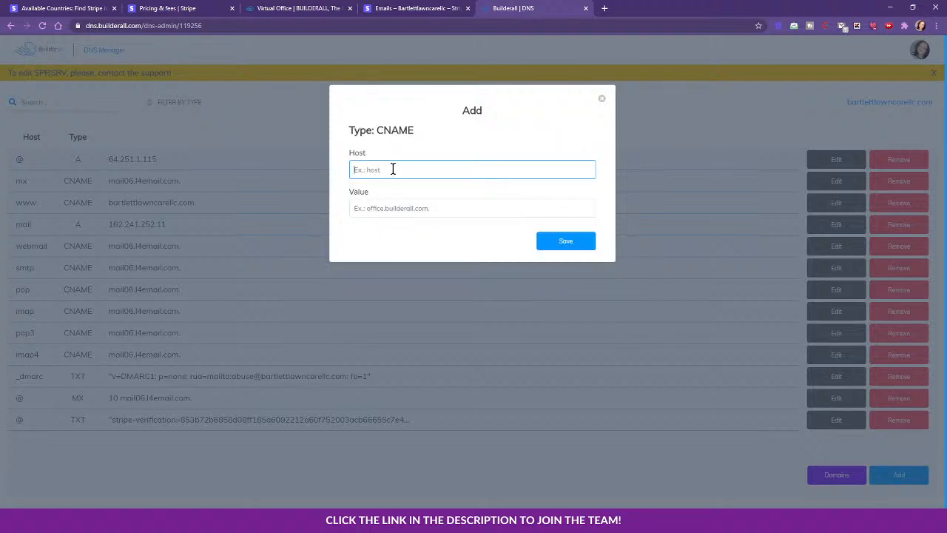
key(ctrl+v)
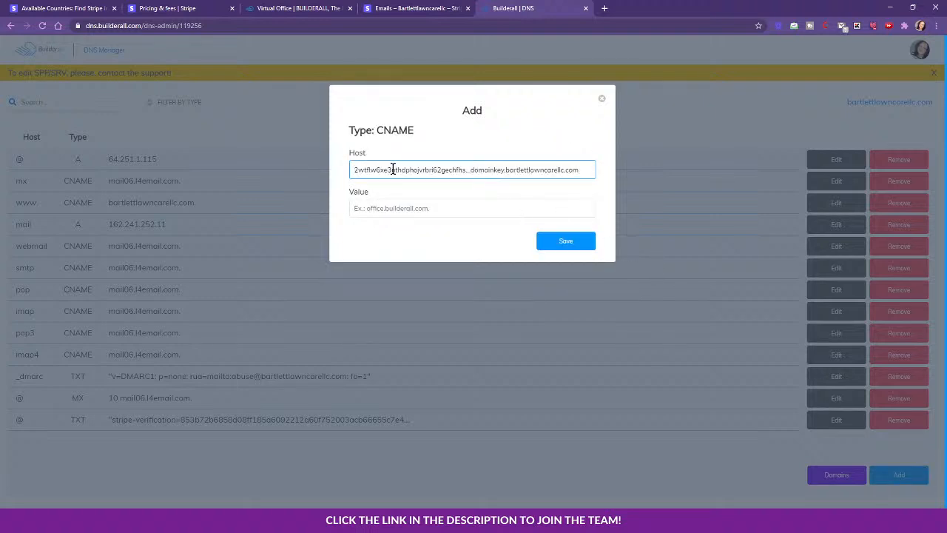
Copy the first CNAME record's value from Stripe into the new record's value in Builderall's DNS Manager and save the record.
click(403, 9)
click(593, 250)
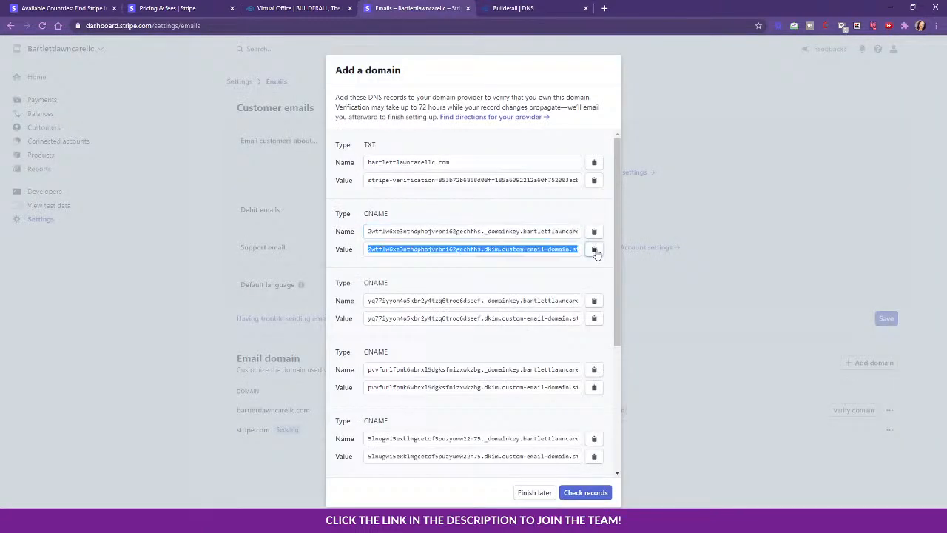
click(578, 14)
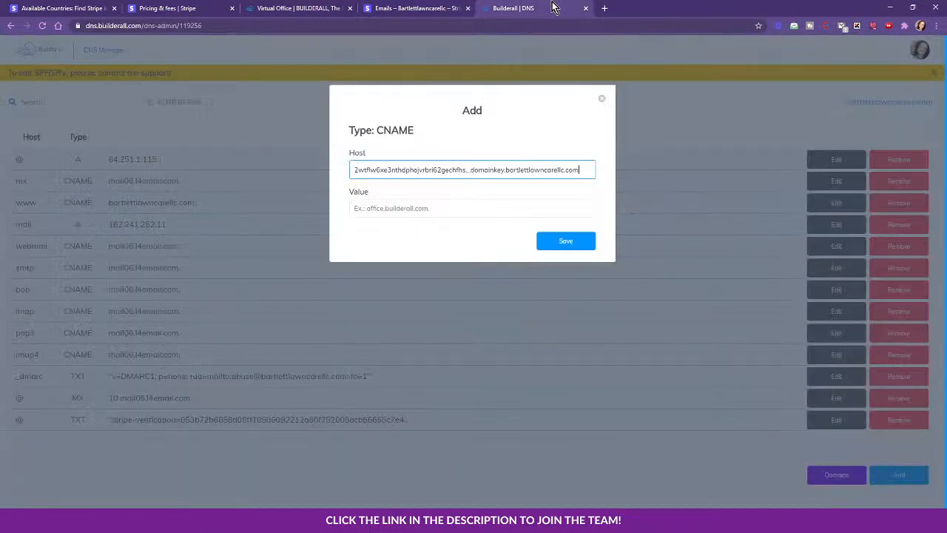
click(381, 210)
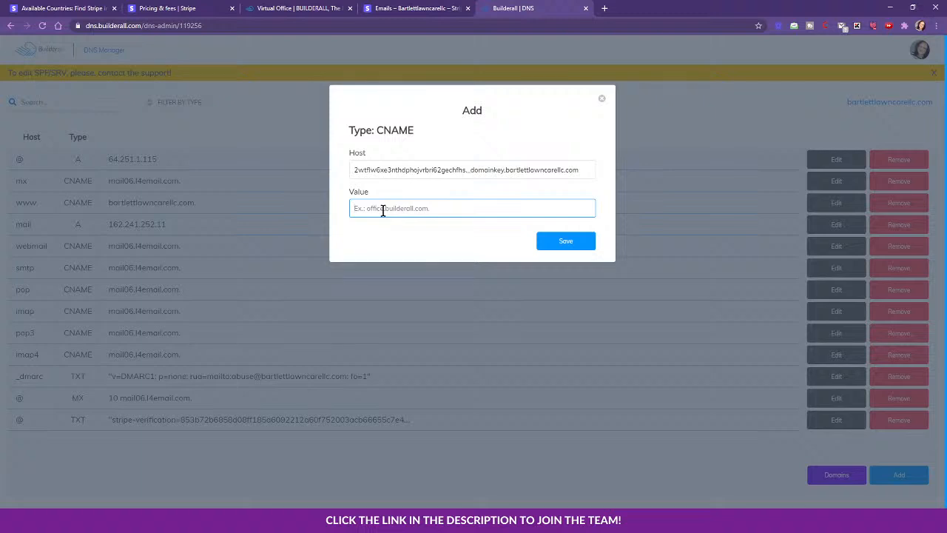
key(ctrl+v)
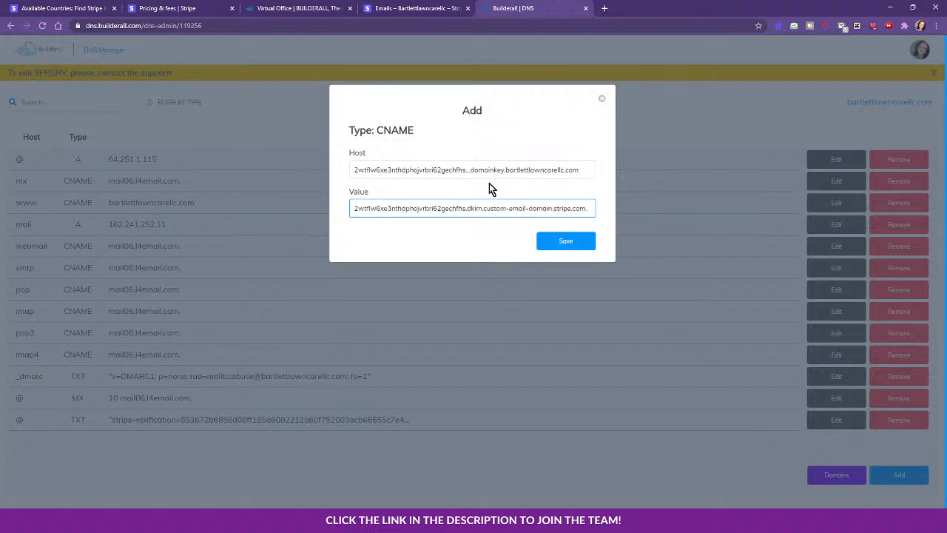
click(566, 241)
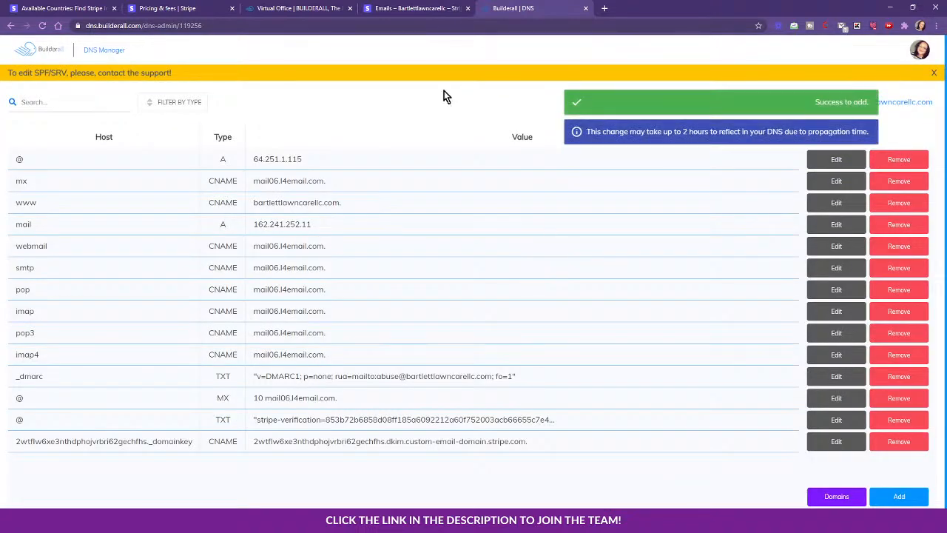
Copy the second CNAME record's name from Stripe and start a CNAME record in Builderall's DNS Manager with it as host.
click(424, 8)
scroll(512, 275, down, 5)
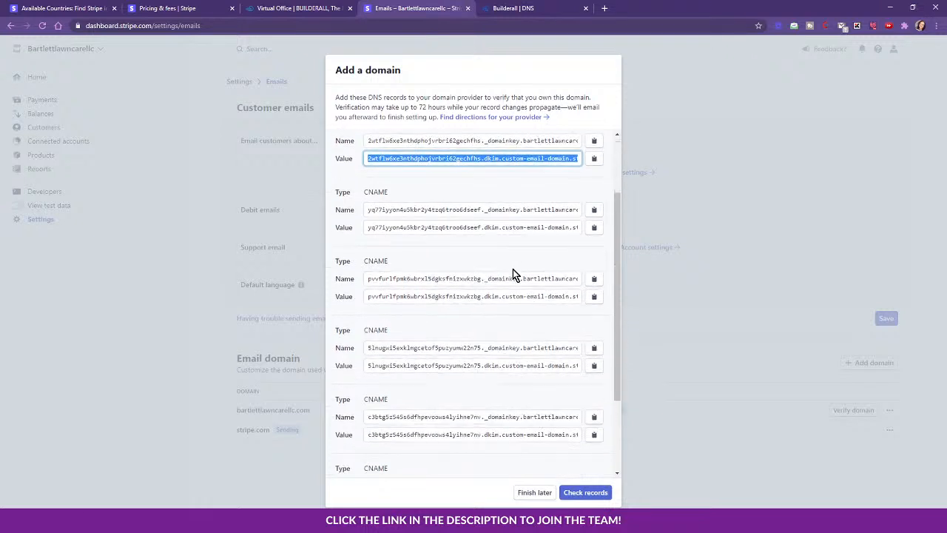
scroll(467, 215, up, 1)
click(595, 202)
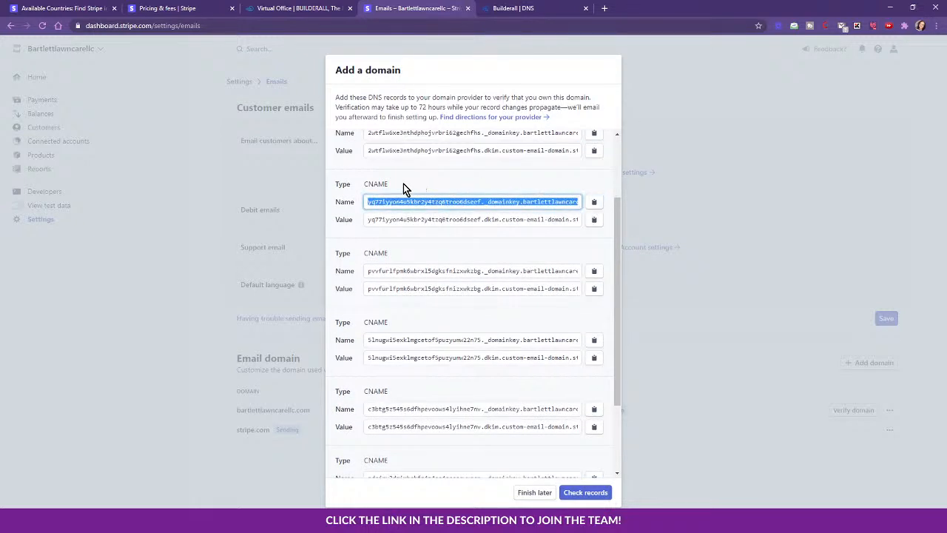
click(540, 8)
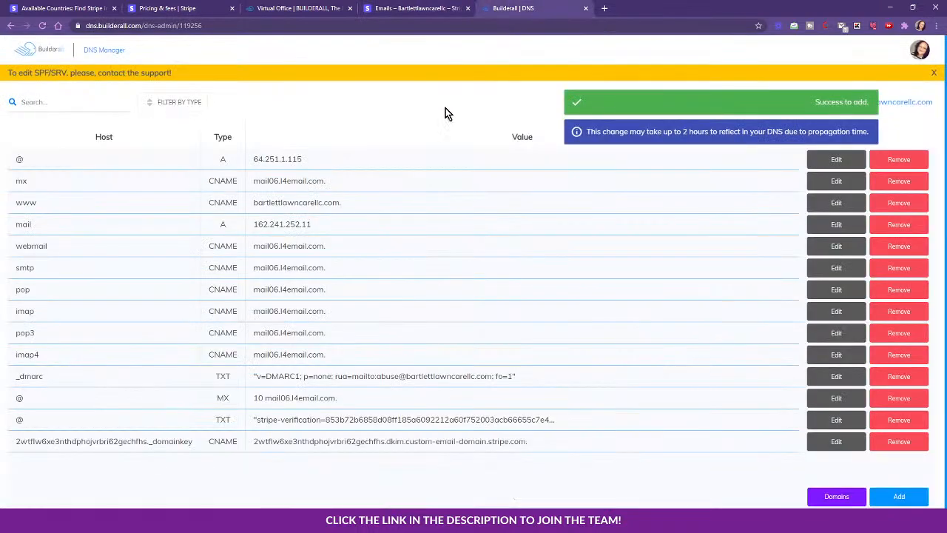
click(899, 496)
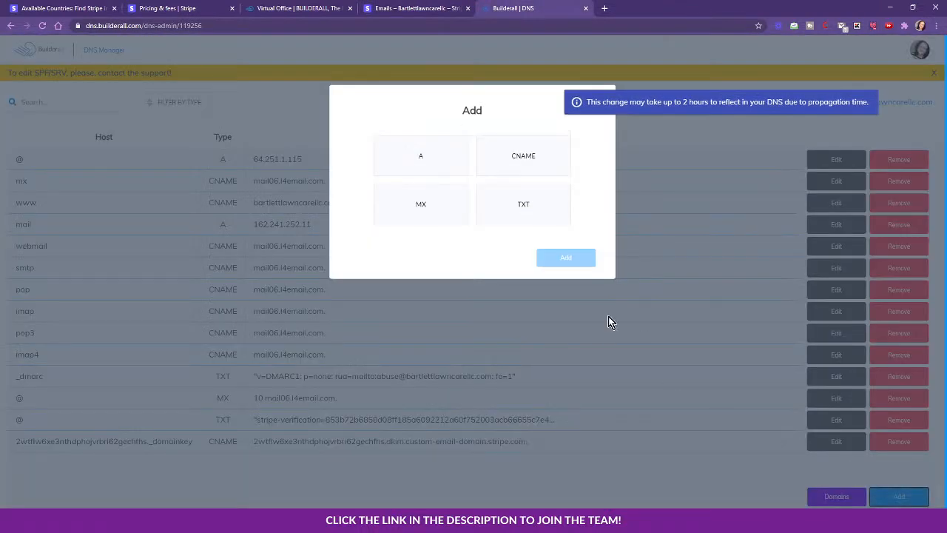
click(532, 159)
click(565, 256)
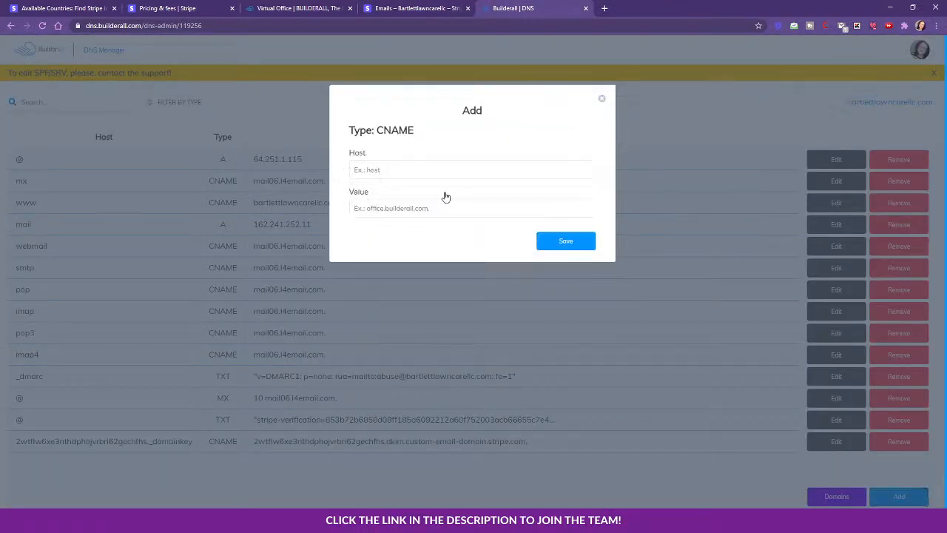
click(384, 170)
right_click(384, 169)
click(411, 247)
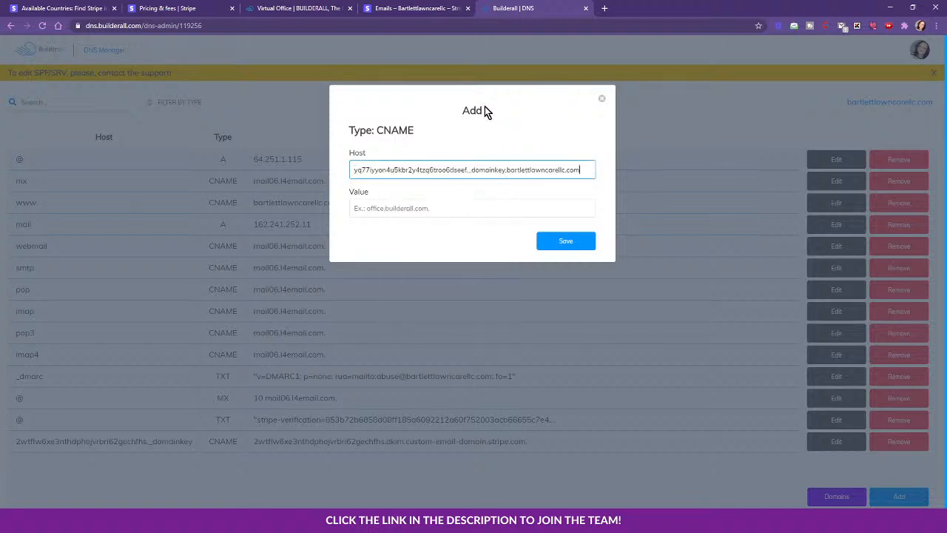
Copy the second CNAME record's value from Stripe into the new record's value in Builderall's DNS Manager and save the record.
click(394, 6)
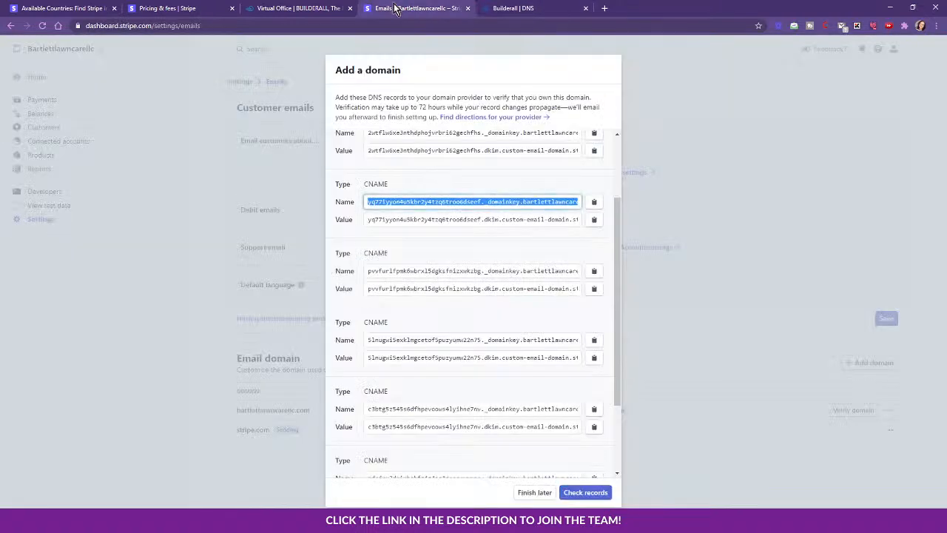
click(594, 220)
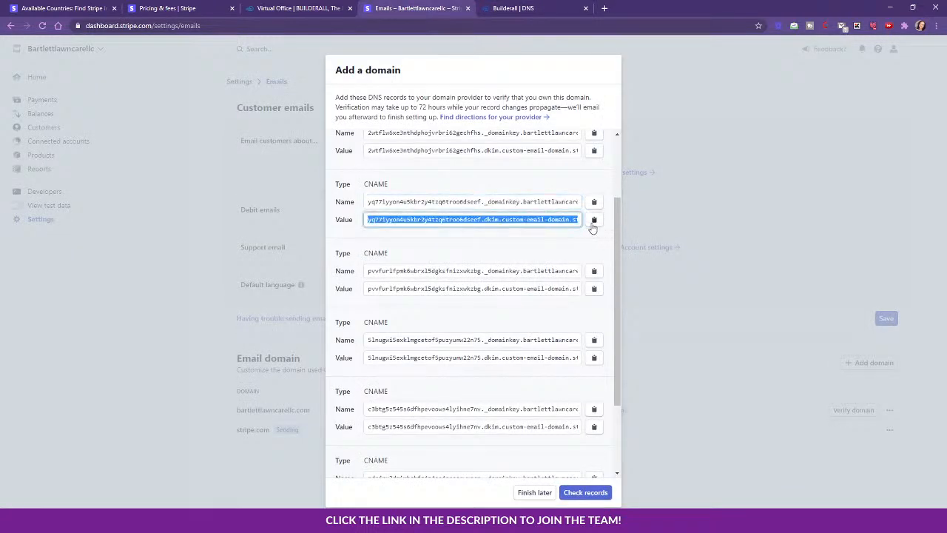
click(594, 223)
click(554, 7)
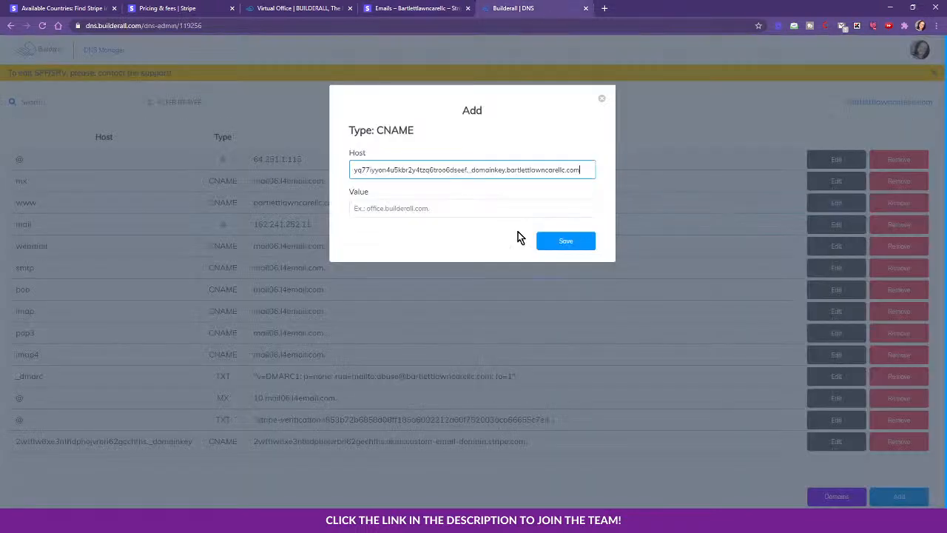
click(452, 211)
key(ctrl+v)
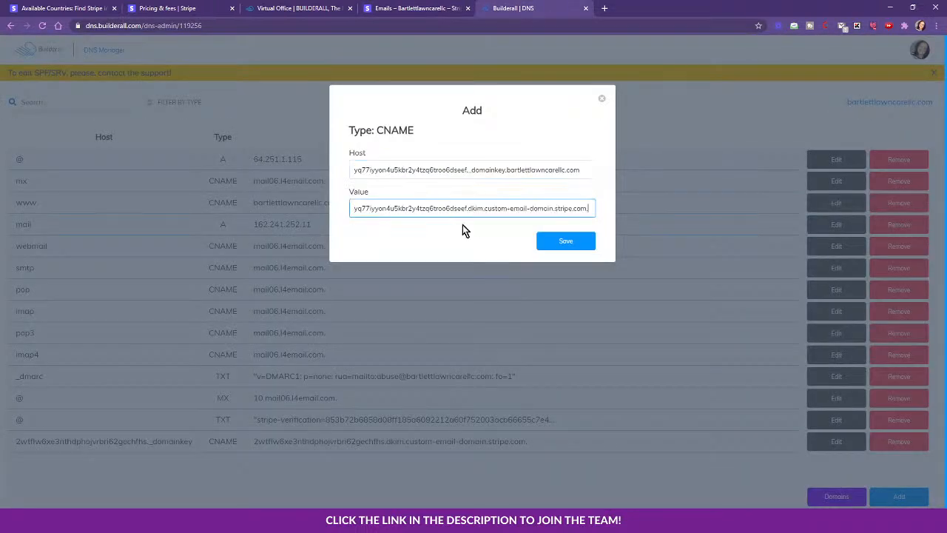
click(559, 242)
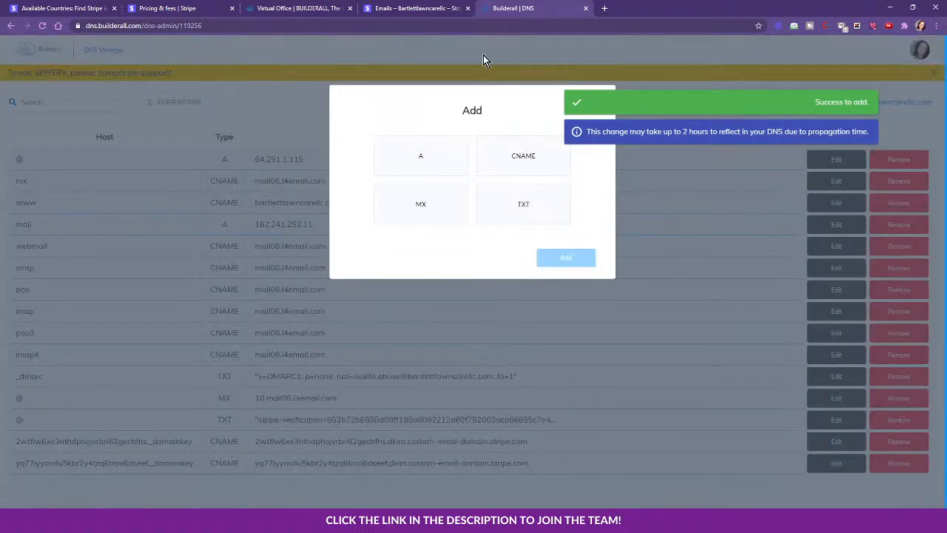
Copy the third CNAME record's name from Stripe and start a CNAME record in Builderall's DNS Manager with it as host.
click(416, 8)
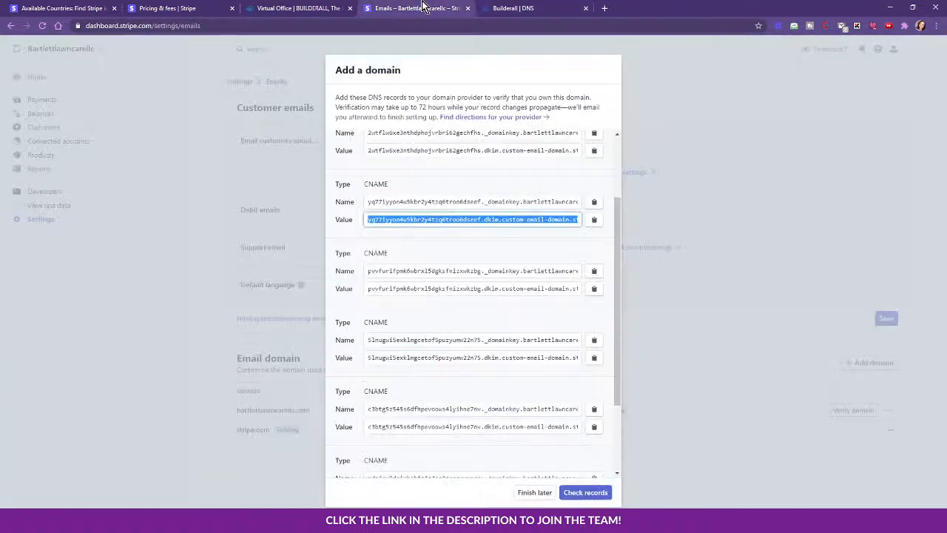
click(595, 272)
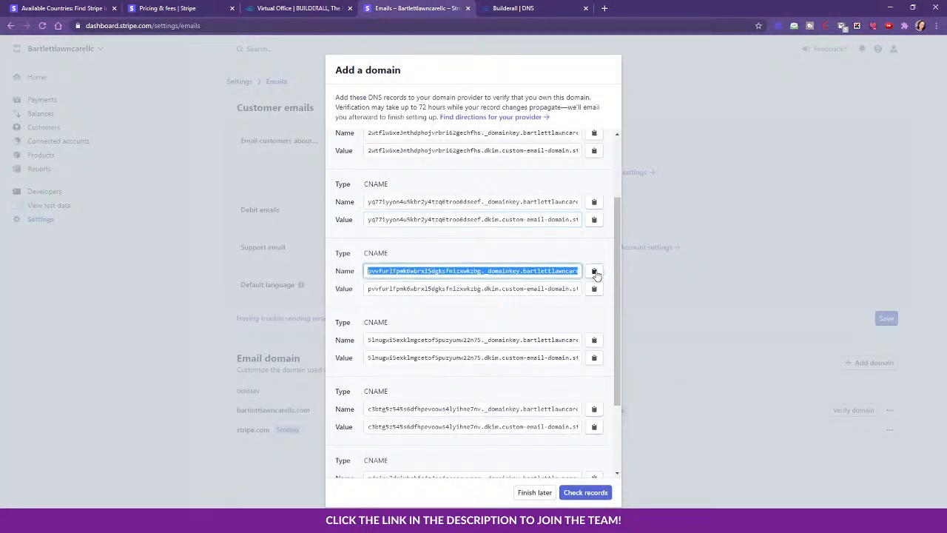
click(550, 8)
click(524, 165)
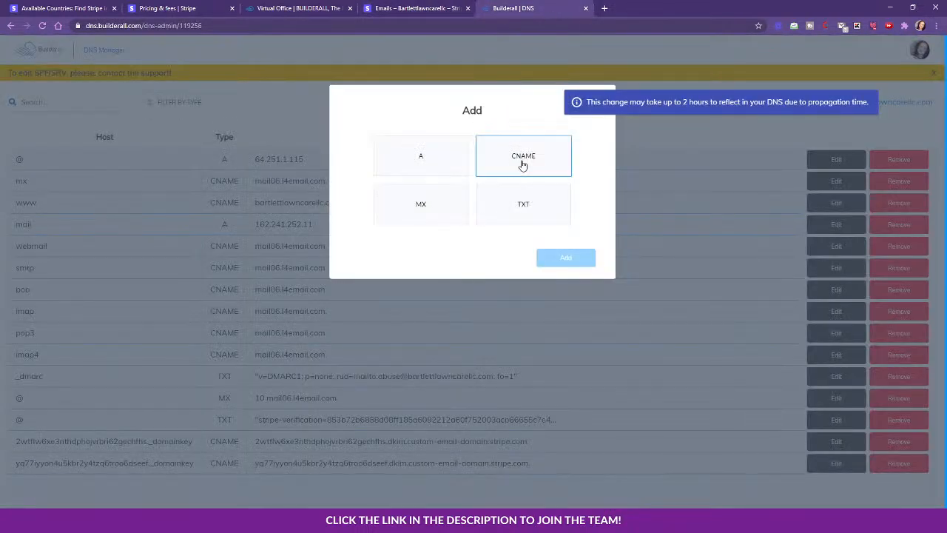
click(563, 260)
click(358, 169)
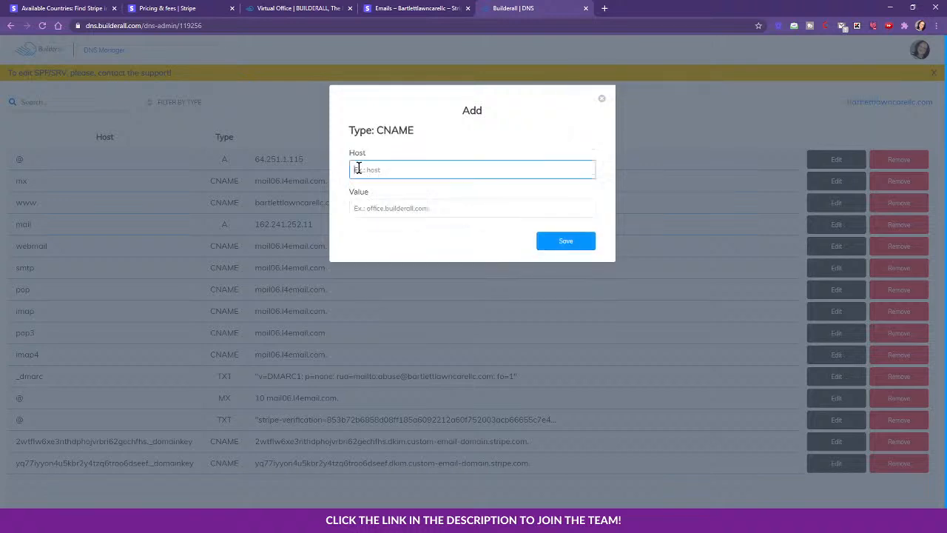
key(ctrl+v)
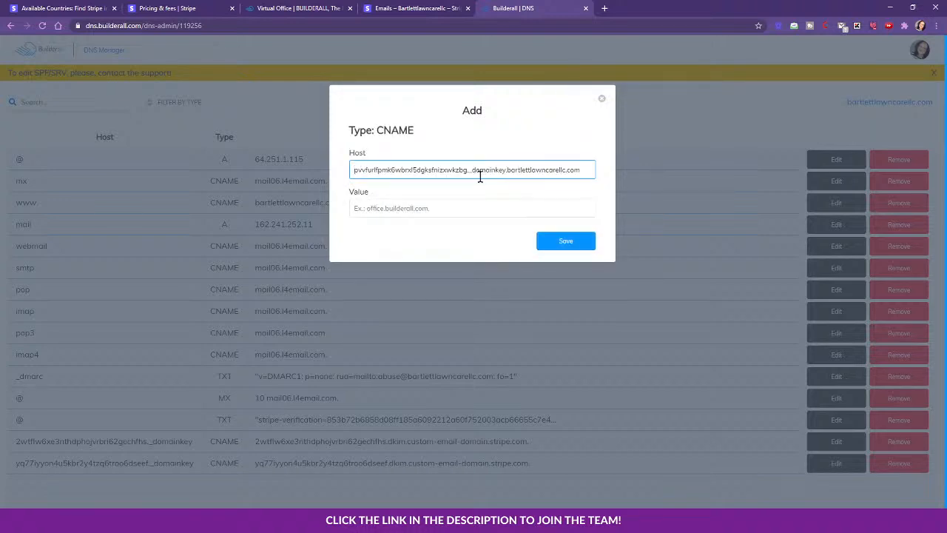
Copy the third CNAME record's value from Stripe into the new record's value in Builderall's DNS Manager and save the record.
click(444, 8)
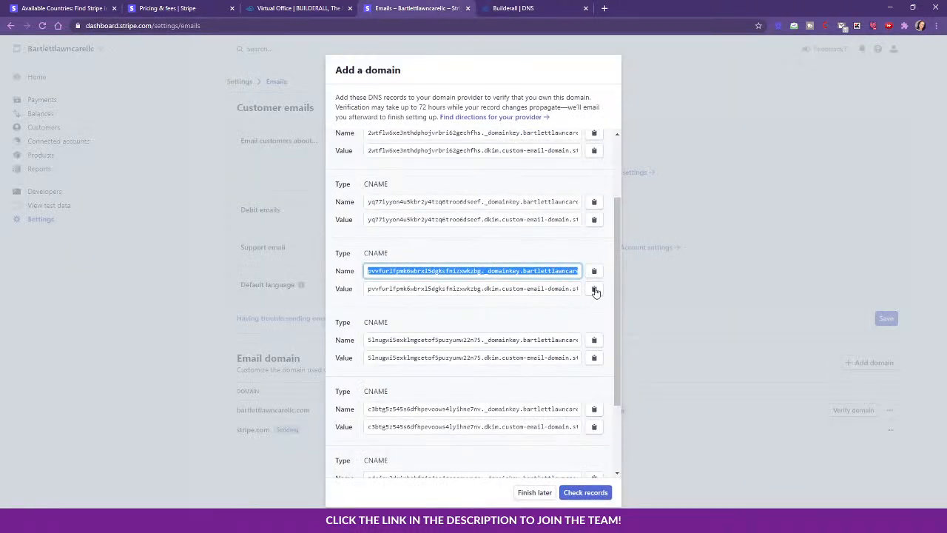
click(594, 289)
click(518, 8)
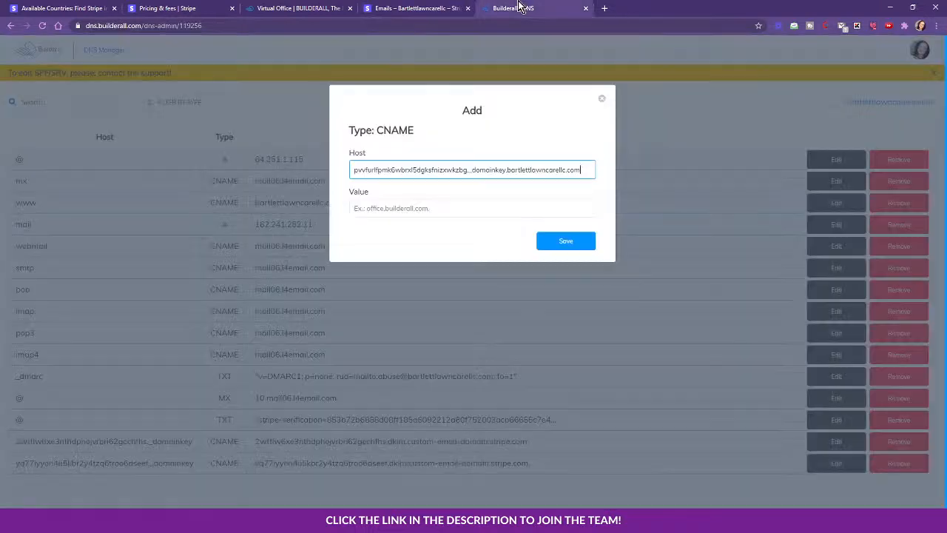
click(395, 208)
key(ctrl+v)
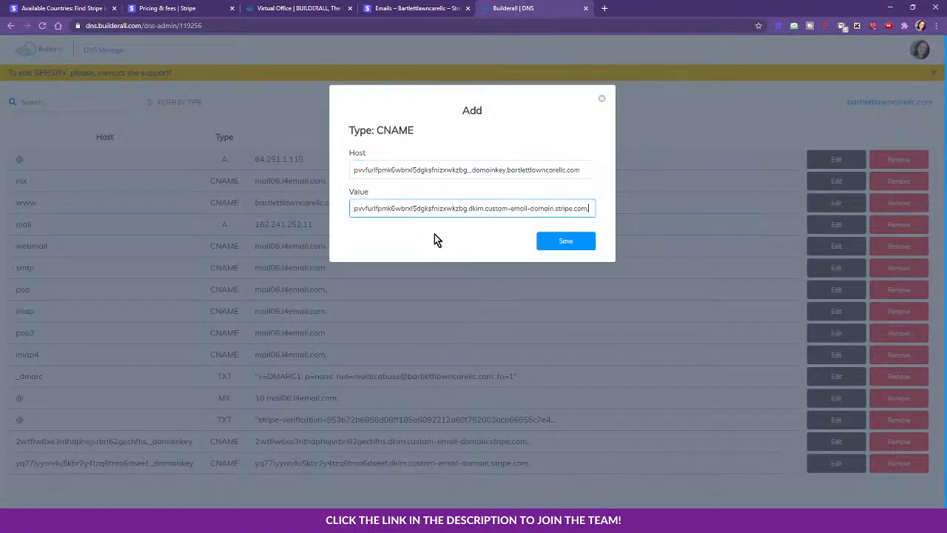
click(561, 240)
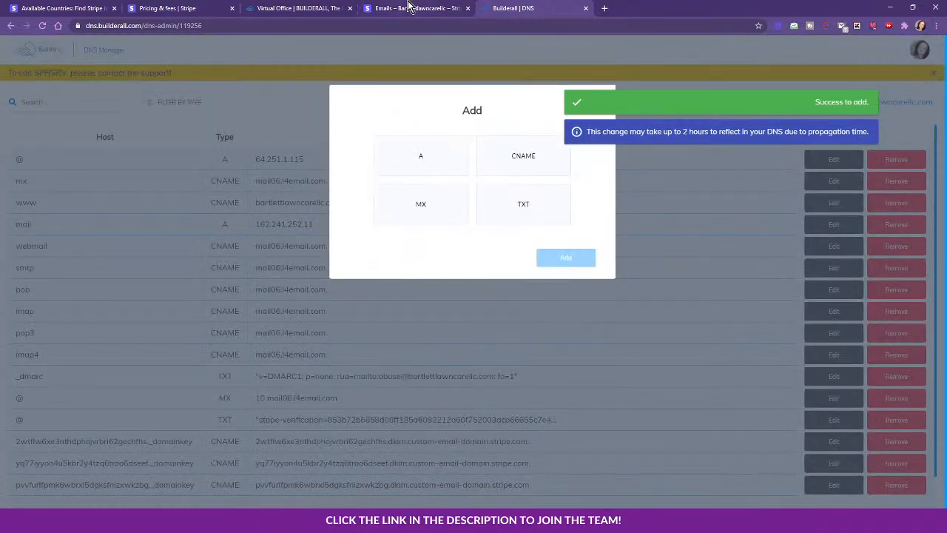
Copy the fourth CNAME record's name from Stripe and start a CNAME record in Builderall's DNS Manager with it as host.
click(410, 7)
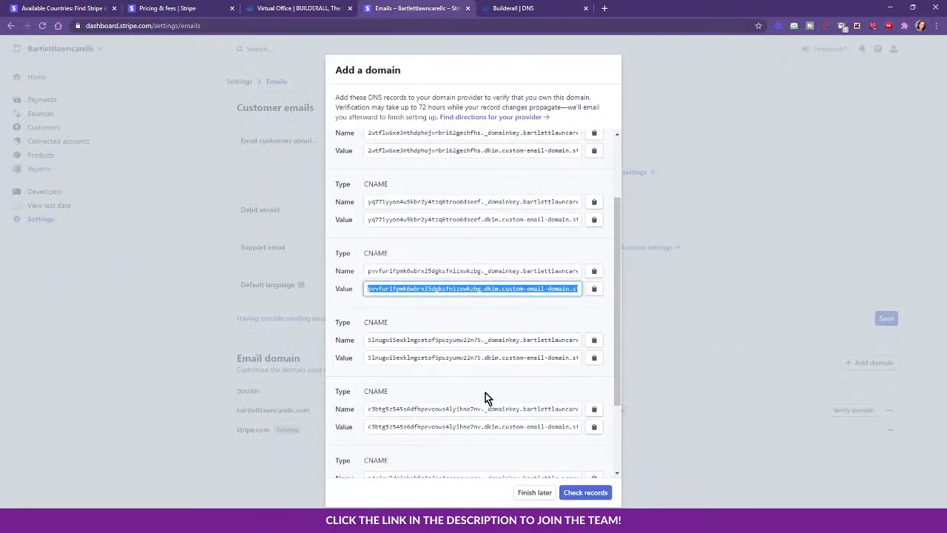
click(592, 340)
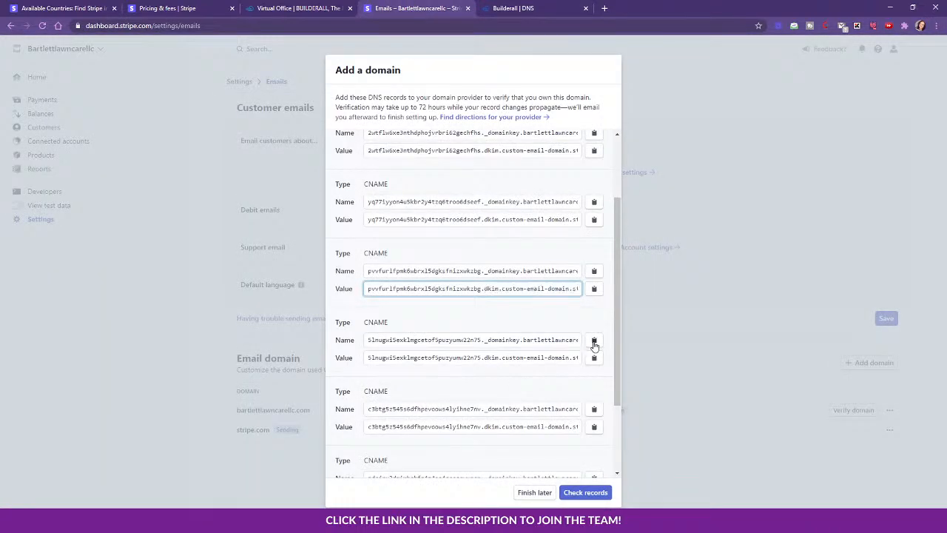
click(527, 11)
click(524, 154)
click(566, 258)
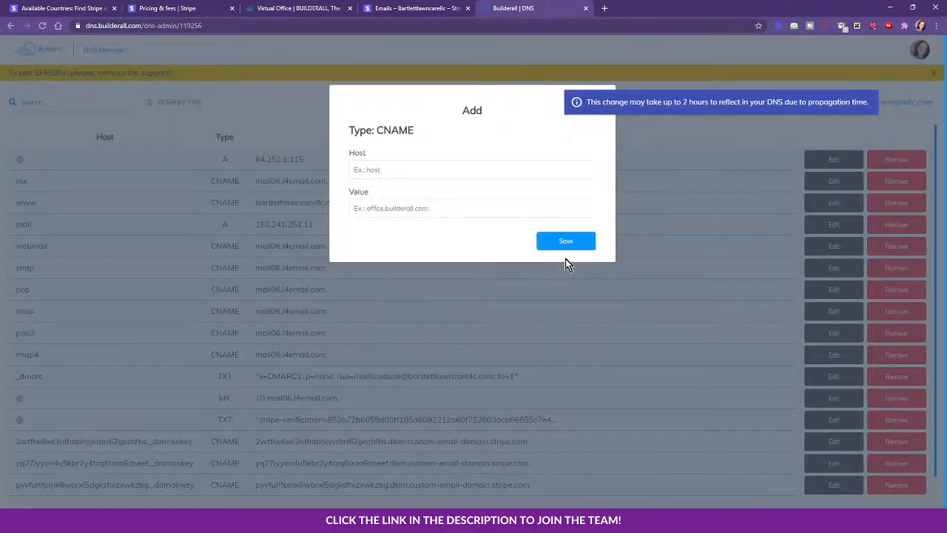
click(410, 169)
key(ctrl+v)
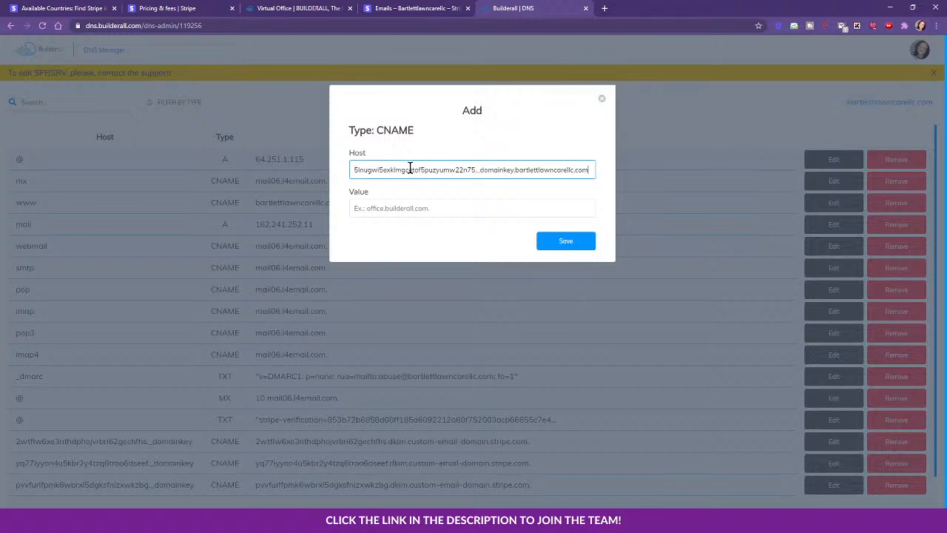
Copy the fourth CNAME record's value from Stripe into the new record's value in Builderall's DNS Manager and save the record.
click(411, 8)
click(594, 358)
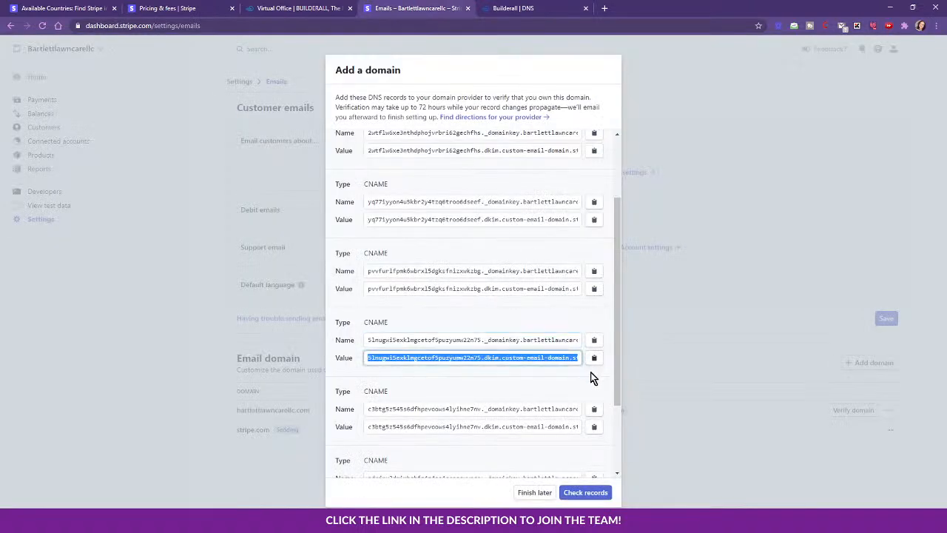
click(518, 9)
click(373, 210)
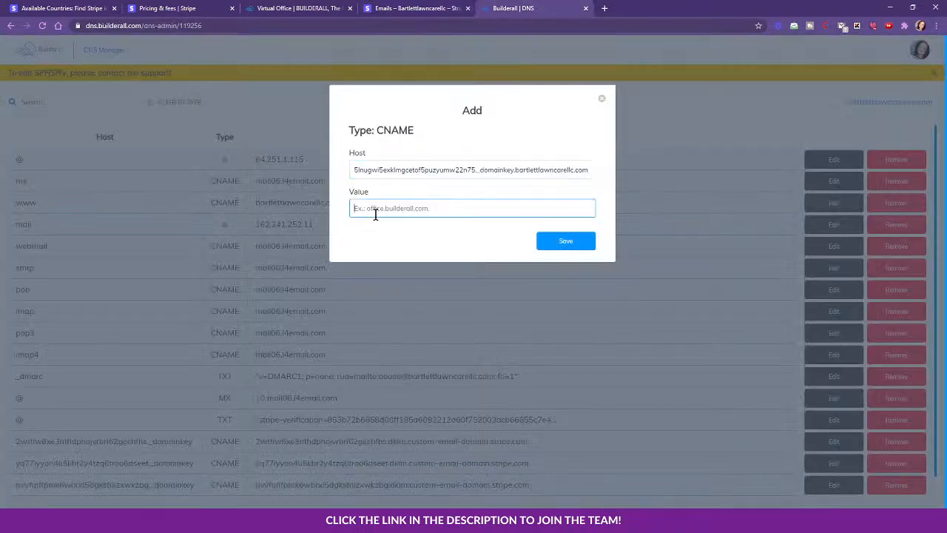
key(ctrl+v)
click(566, 241)
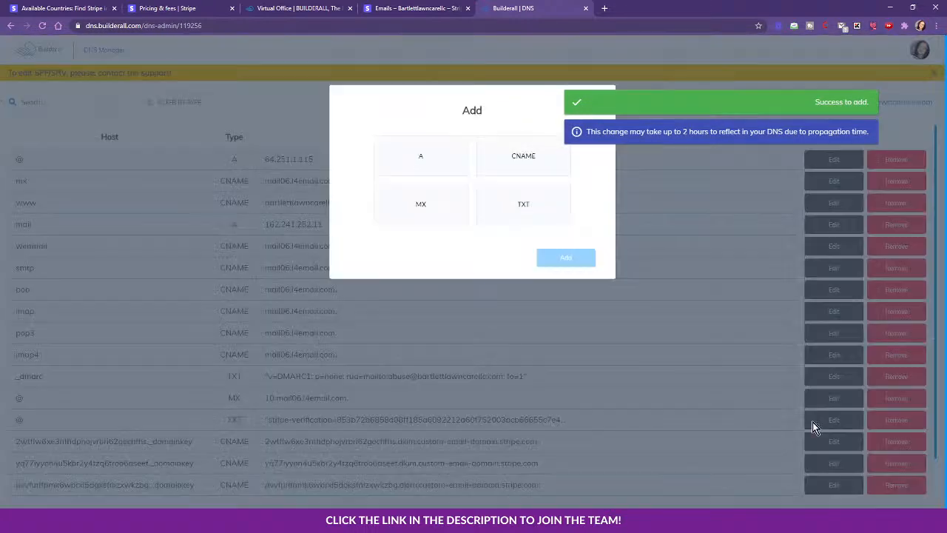
Copy the fifth CNAME record's name from Stripe and start a CNAME record in Builderall's DNS Manager with it as host.
click(408, 8)
scroll(522, 392, down, 3)
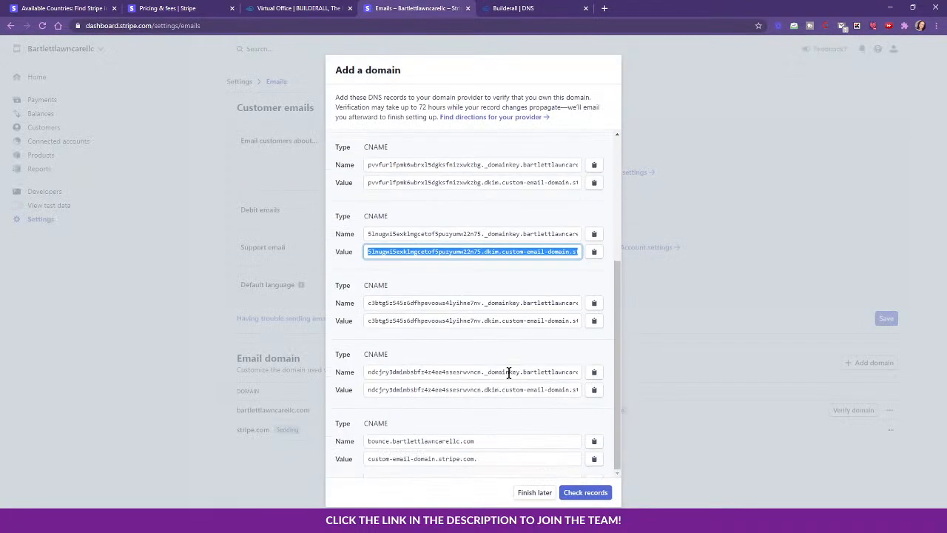
click(594, 303)
click(544, 7)
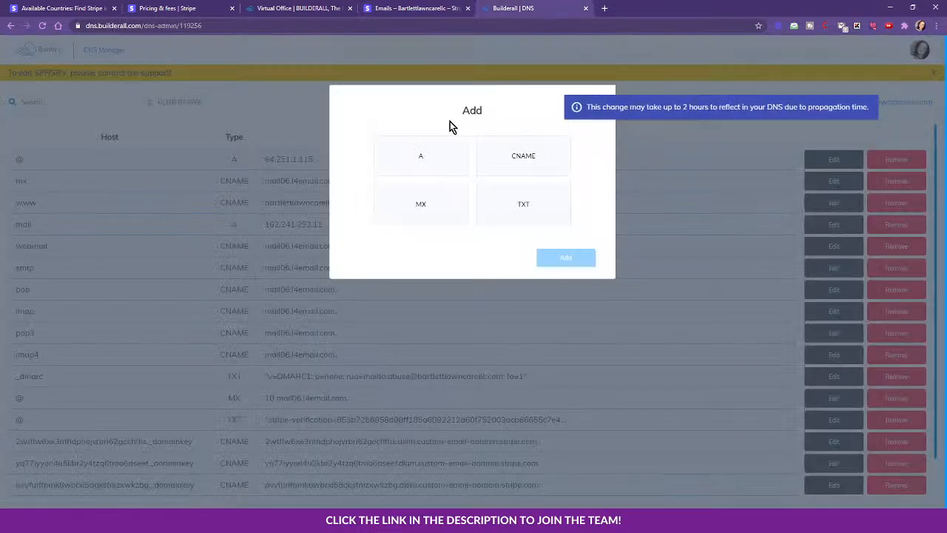
click(535, 166)
click(561, 250)
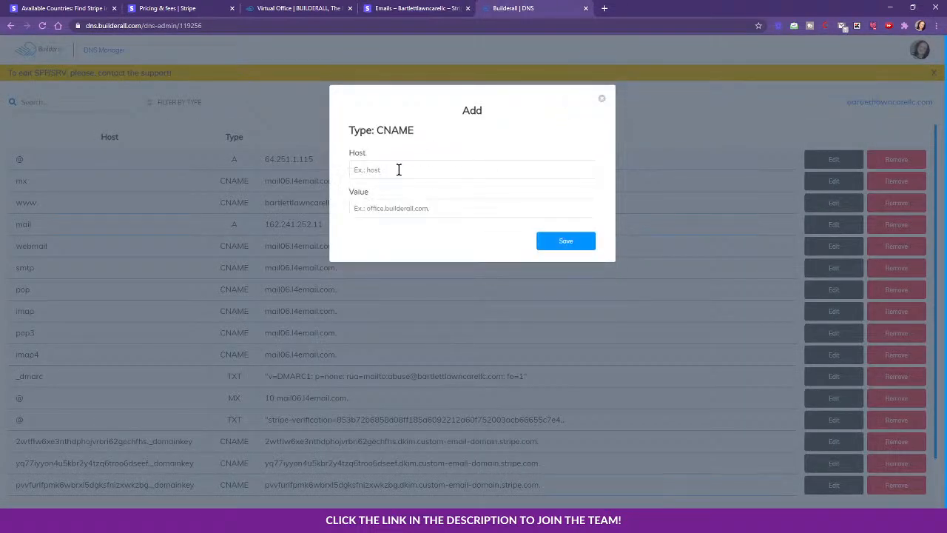
click(397, 170)
key(ctrl+v)
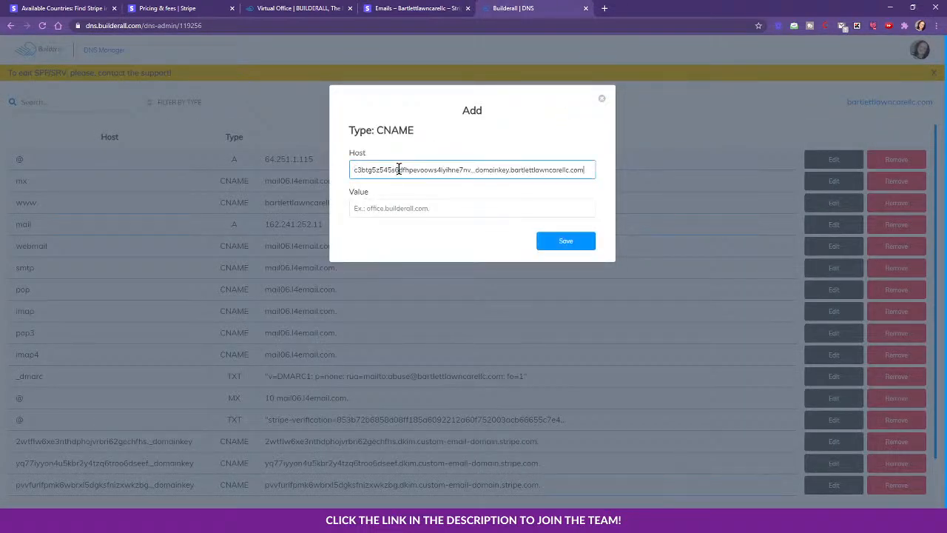
Copy the fifth CNAME record's value from Stripe into the new record's value in Builderall's DNS Manager and save the record.
click(413, 7)
click(594, 321)
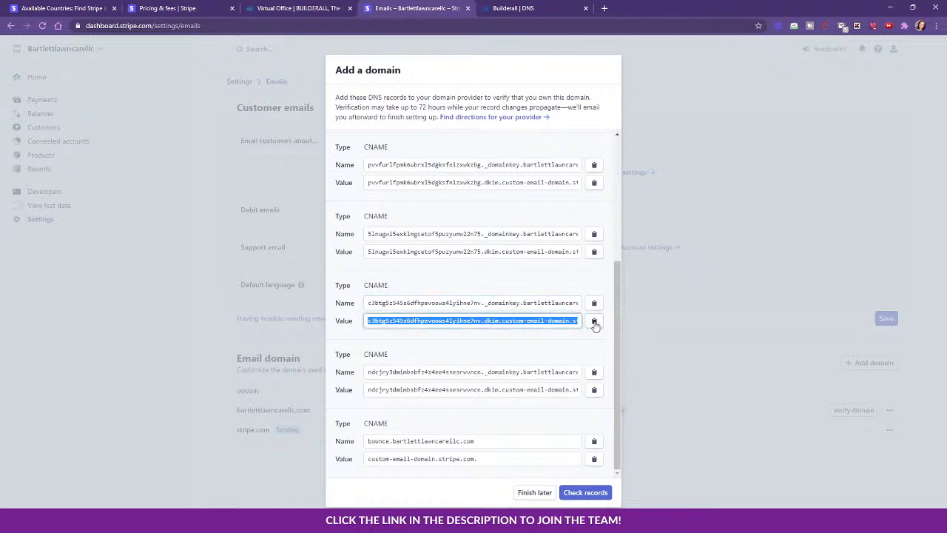
click(544, 7)
click(376, 210)
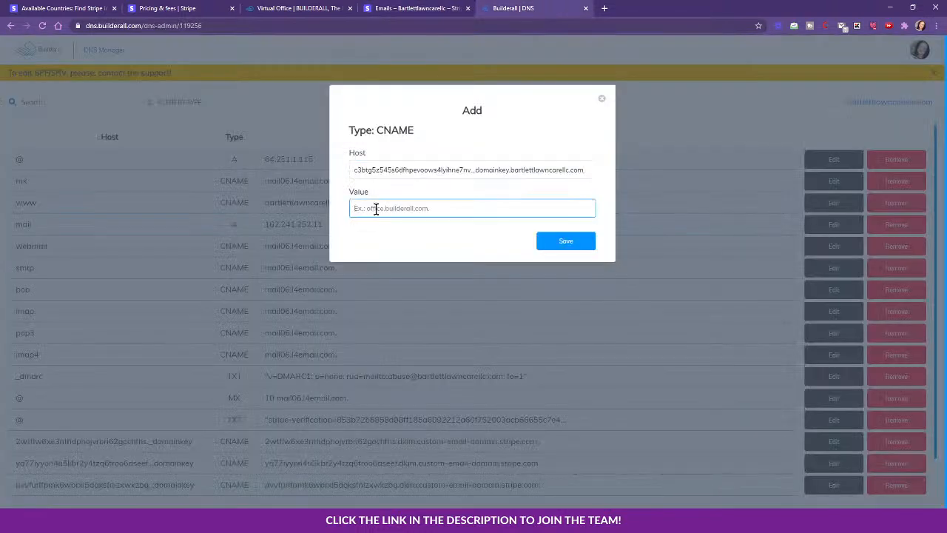
key(ctrl+v)
click(567, 243)
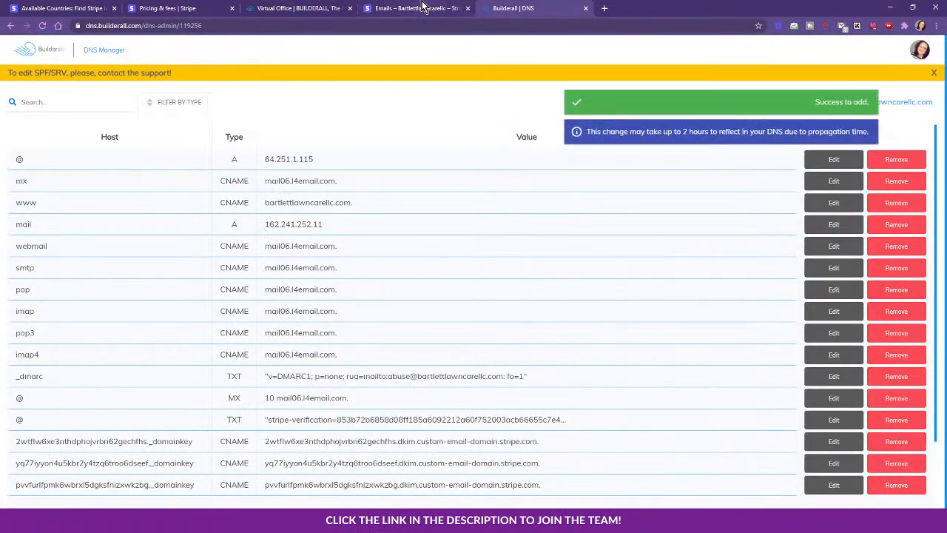
Copy the sixth CNAME record's name from Stripe and start a CNAME record in Builderall's DNS Manager with it as host.
click(424, 7)
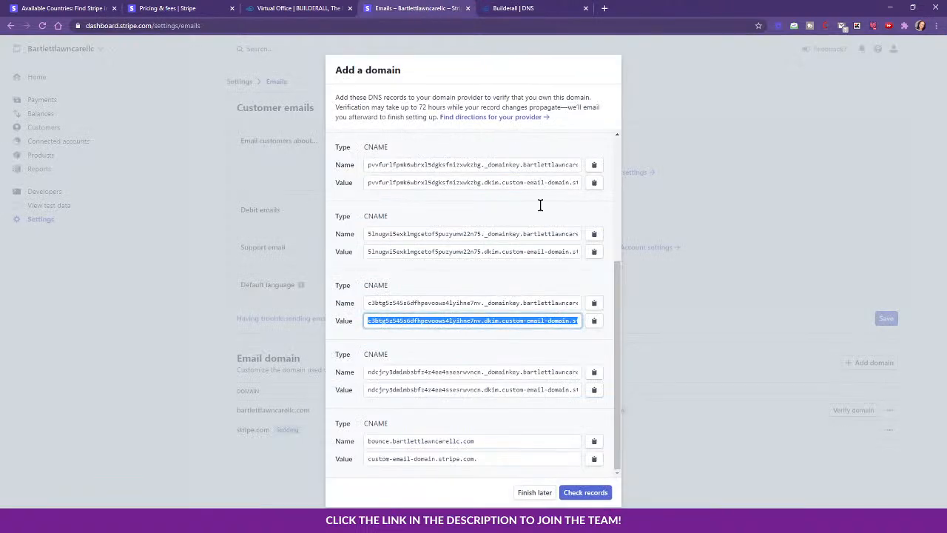
click(594, 373)
click(528, 8)
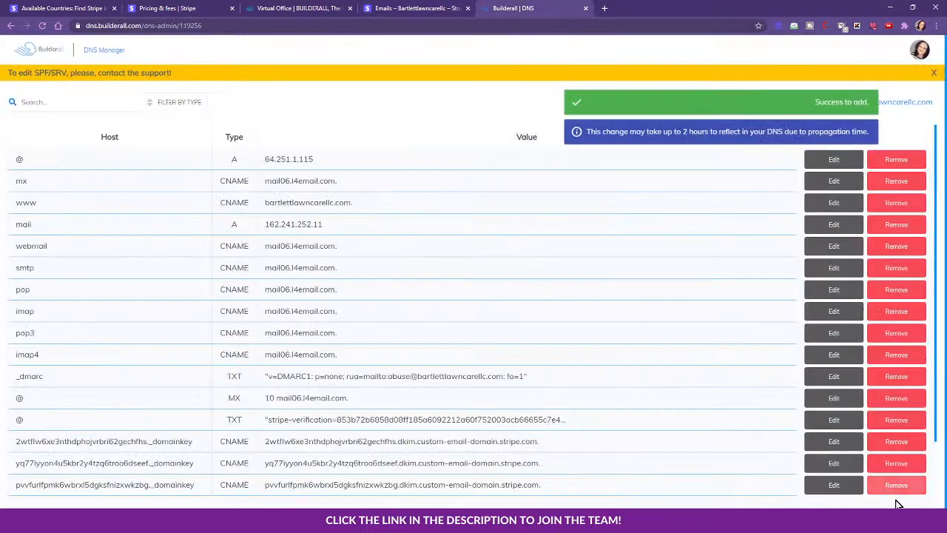
click(897, 519)
click(534, 160)
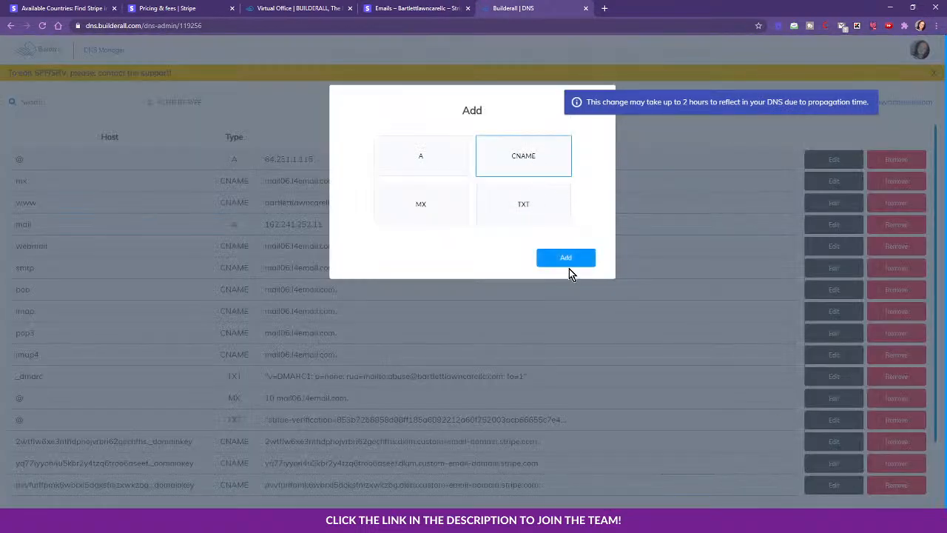
click(567, 260)
click(406, 169)
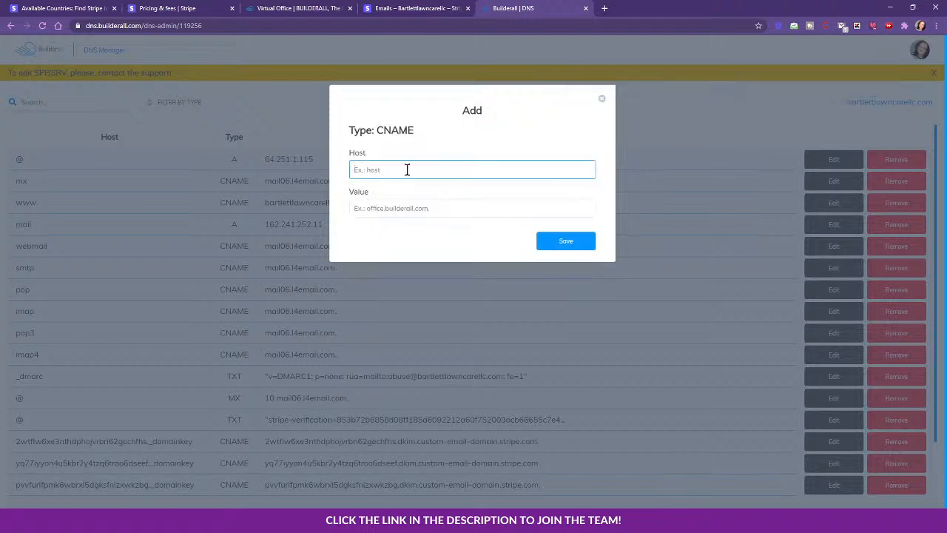
key(ctrl+v)
Copy the sixth CNAME record's value from Stripe into the new record's value in Builderall's DNS Manager and save the record.
click(414, 9)
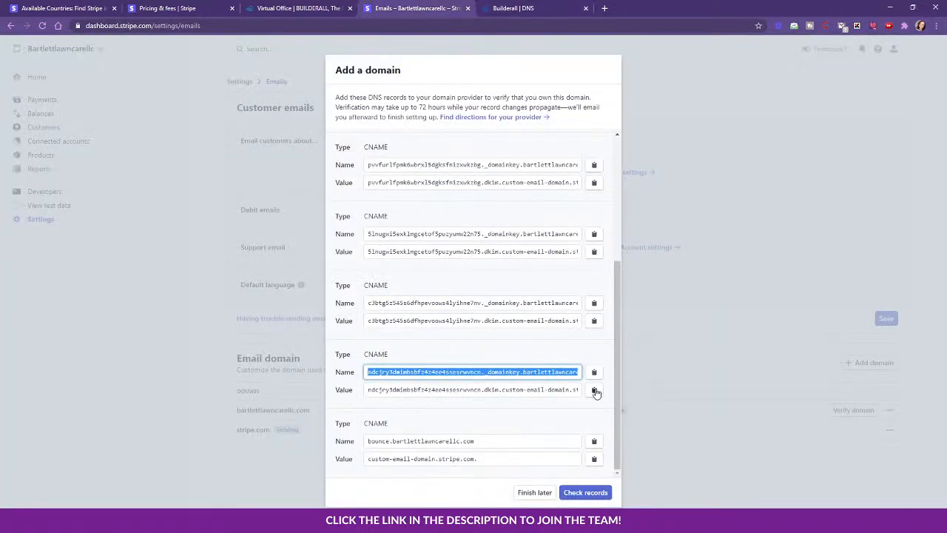
click(594, 390)
click(518, 8)
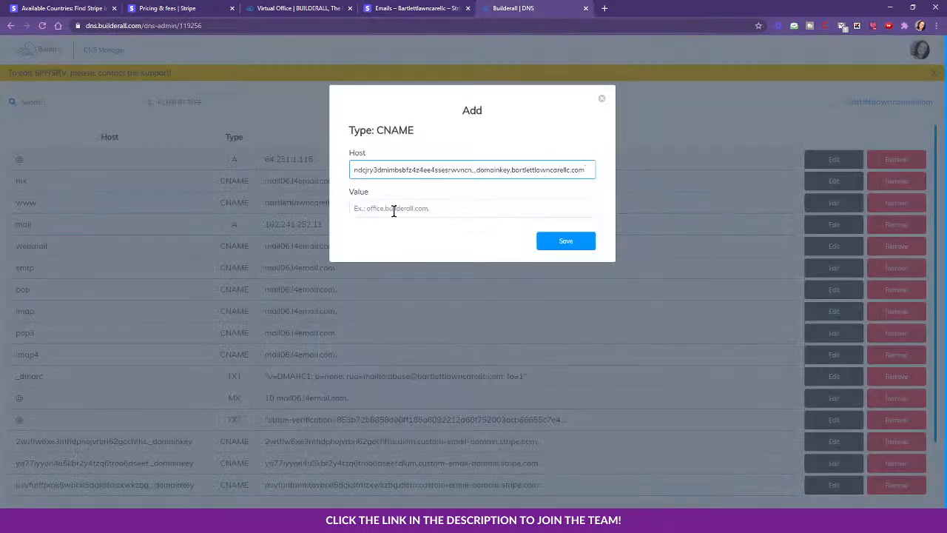
click(393, 208)
key(ctrl+v)
click(565, 241)
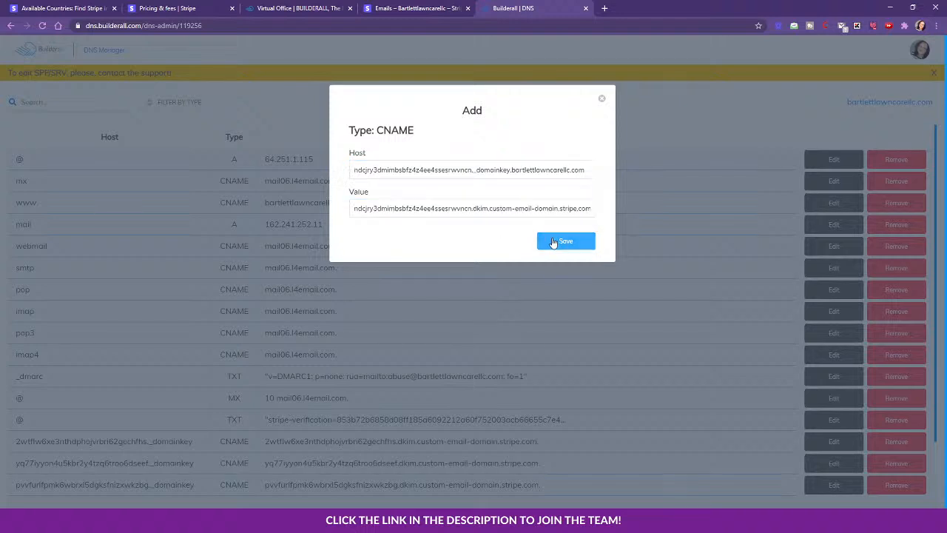
Copy the last CNAME record's name from Stripe and start a CNAME record in Builderall's DNS Manager with host bounce.bartlettlawncarellc.com.
click(417, 8)
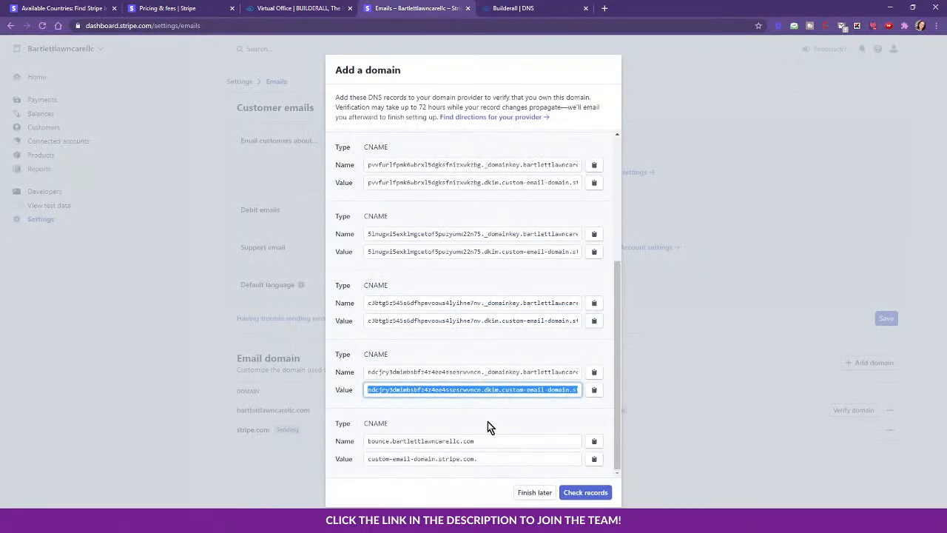
click(594, 441)
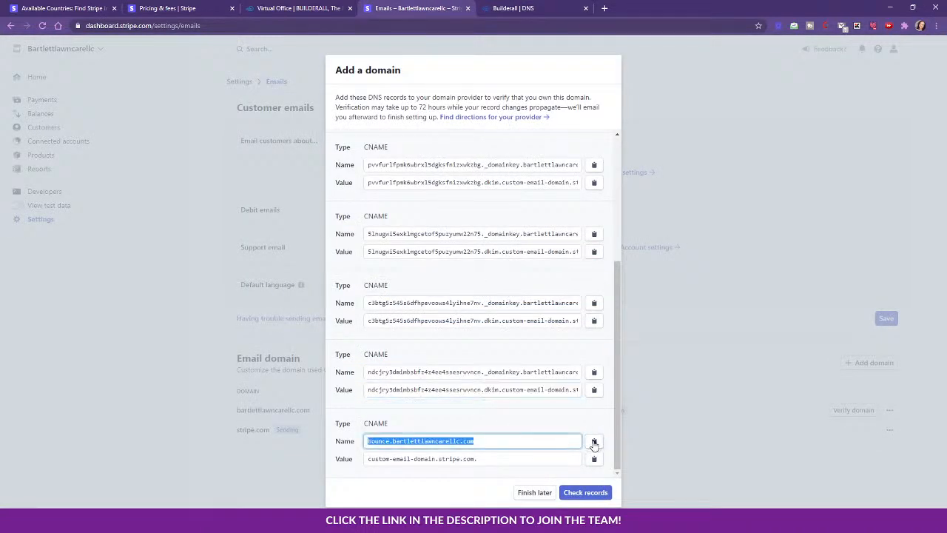
click(537, 8)
click(881, 511)
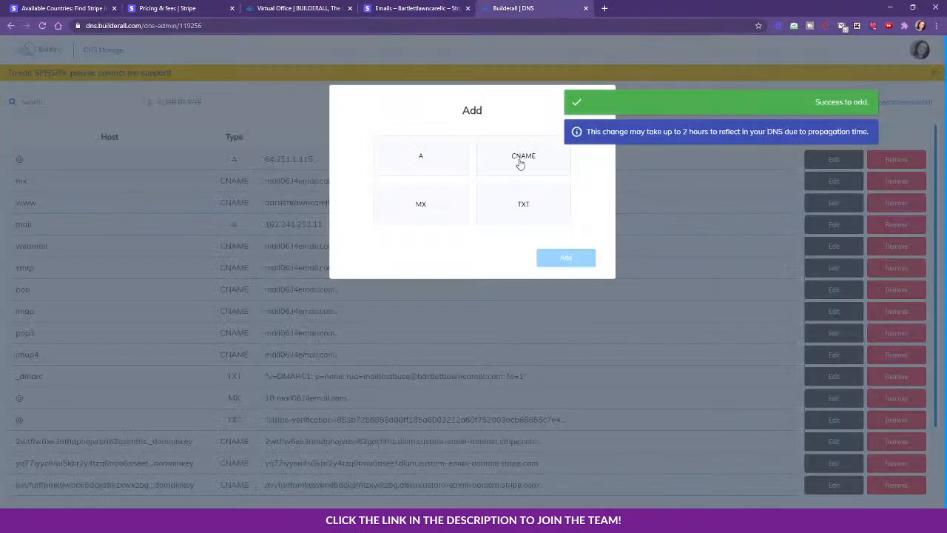
click(518, 161)
click(556, 259)
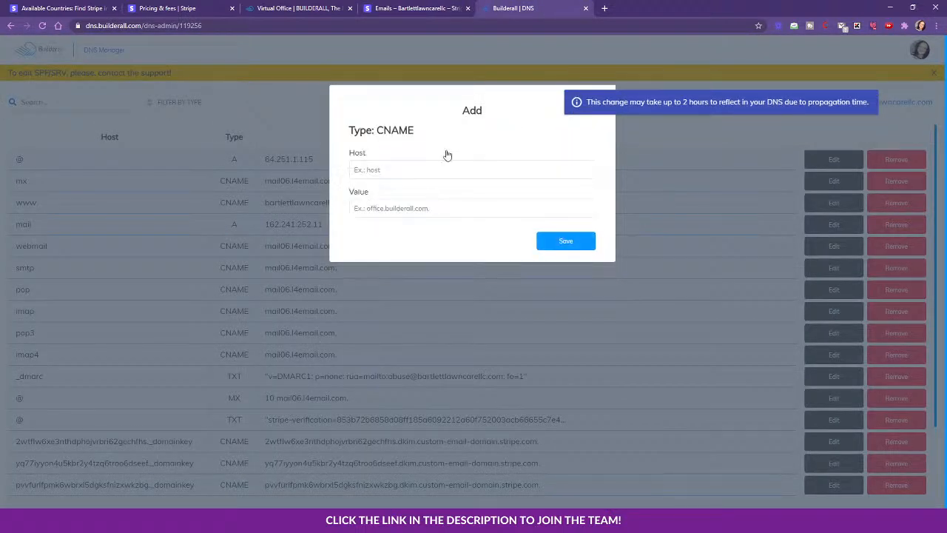
click(417, 171)
key(ctrl+v)
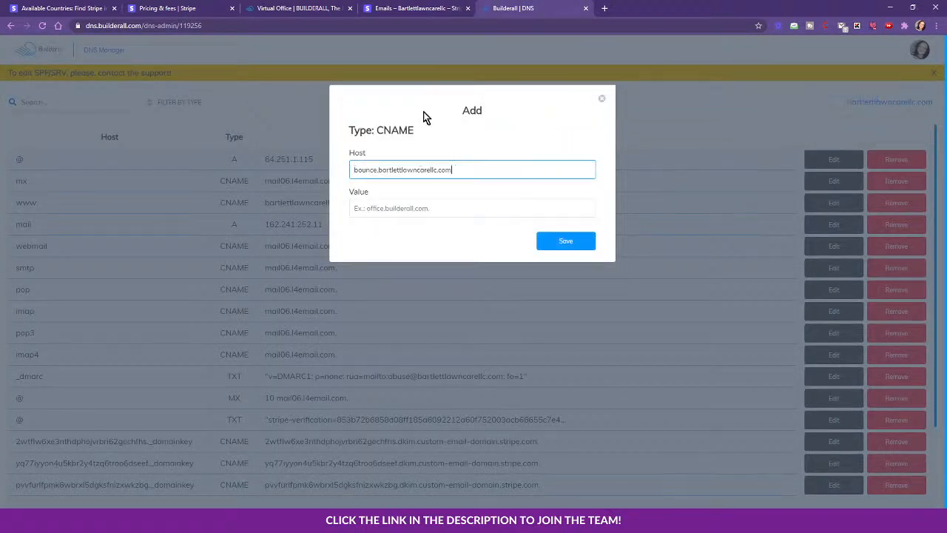
Copy the value custom-email-domain.stripe.com. from Stripe into the bounce record in Builderall's DNS Manager and save the record.
click(419, 8)
click(594, 460)
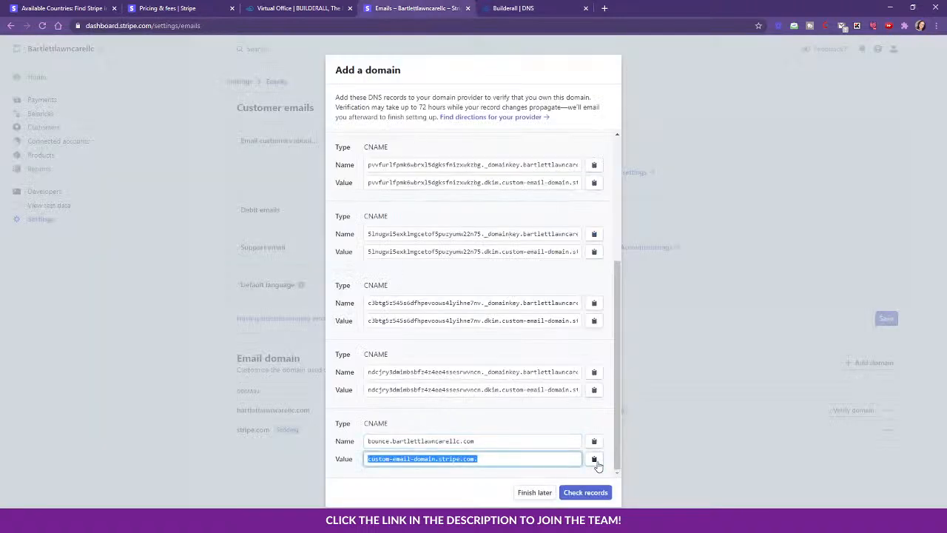
click(532, 8)
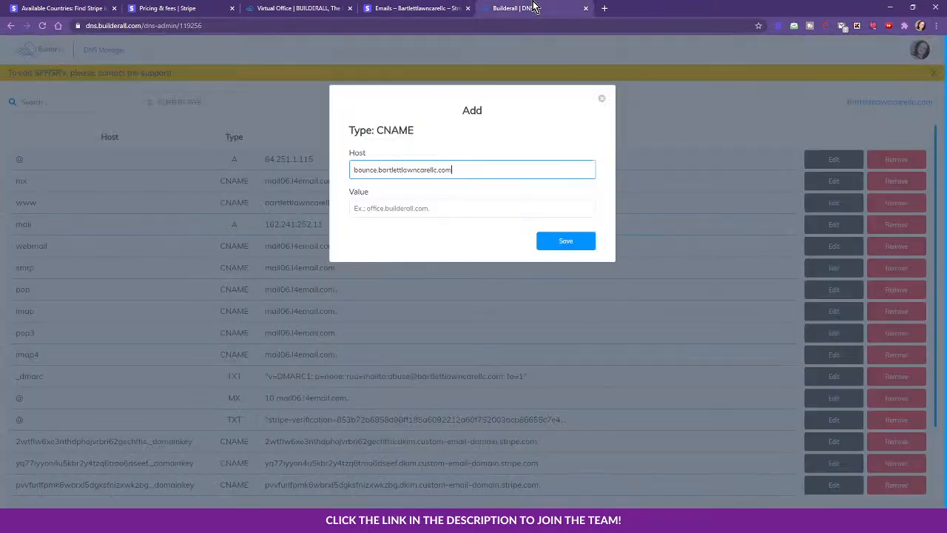
click(394, 208)
key(ctrl+v)
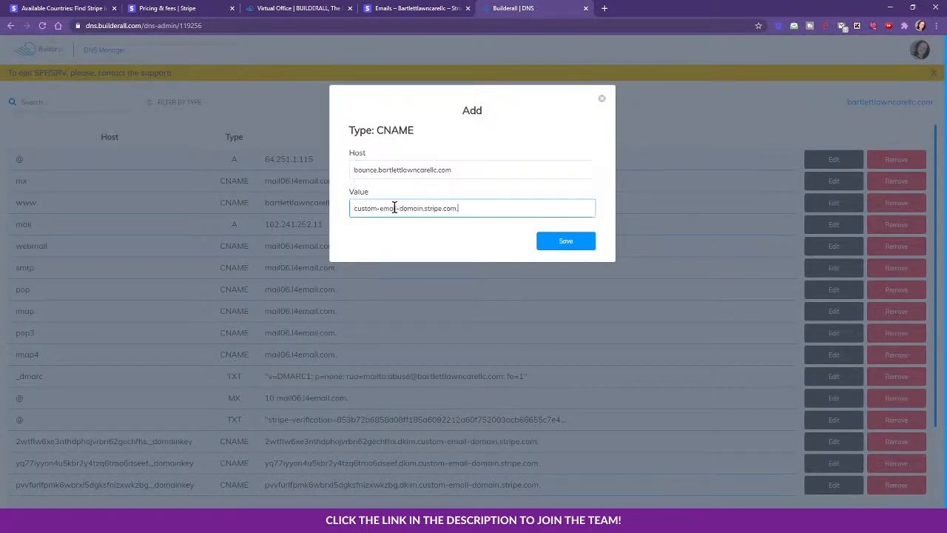
click(567, 240)
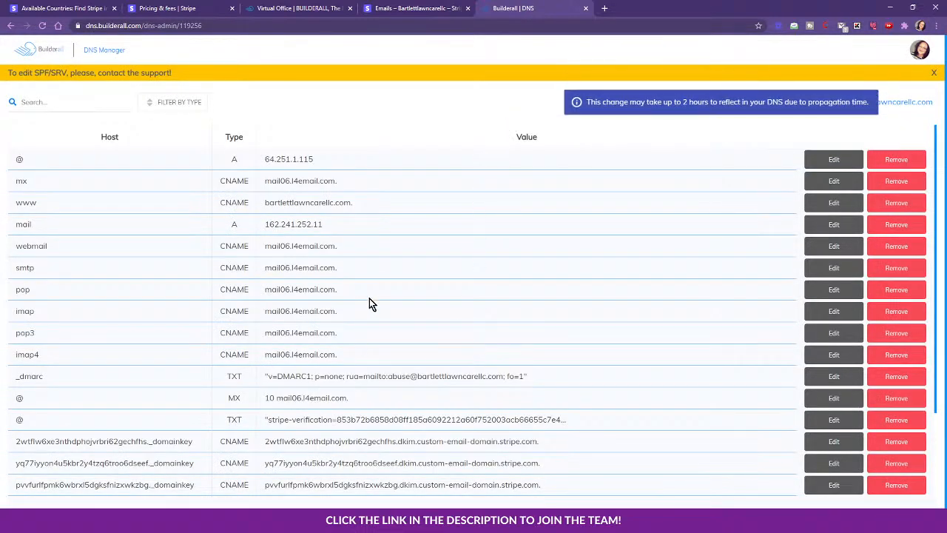
Switch to Stripe, run the check of the domain's DNS records and review the status of each record.
click(407, 6)
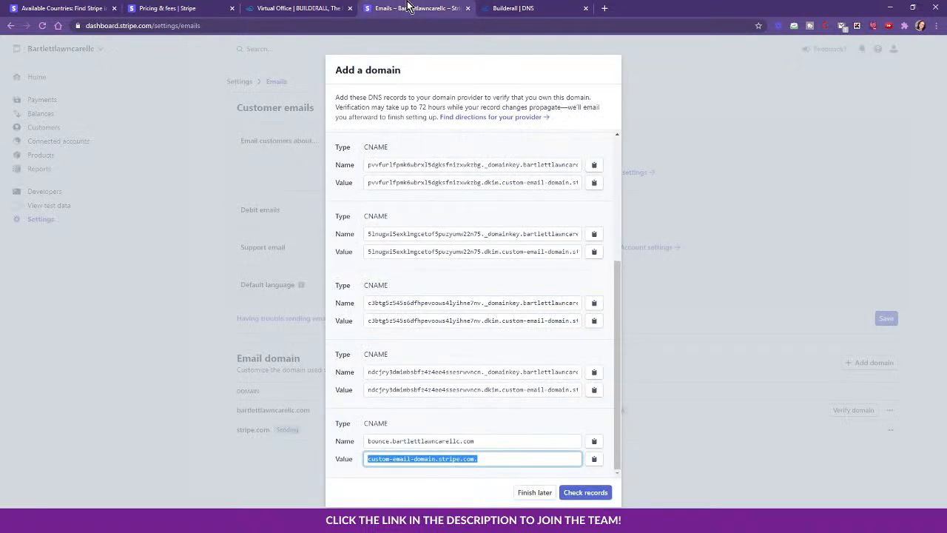
click(588, 494)
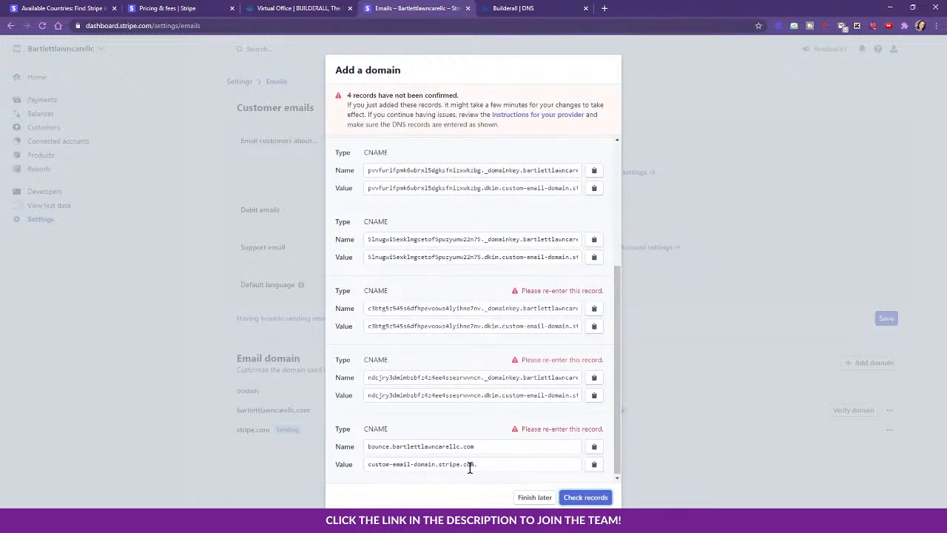
scroll(482, 328, up, 3)
scroll(481, 330, down, 2)
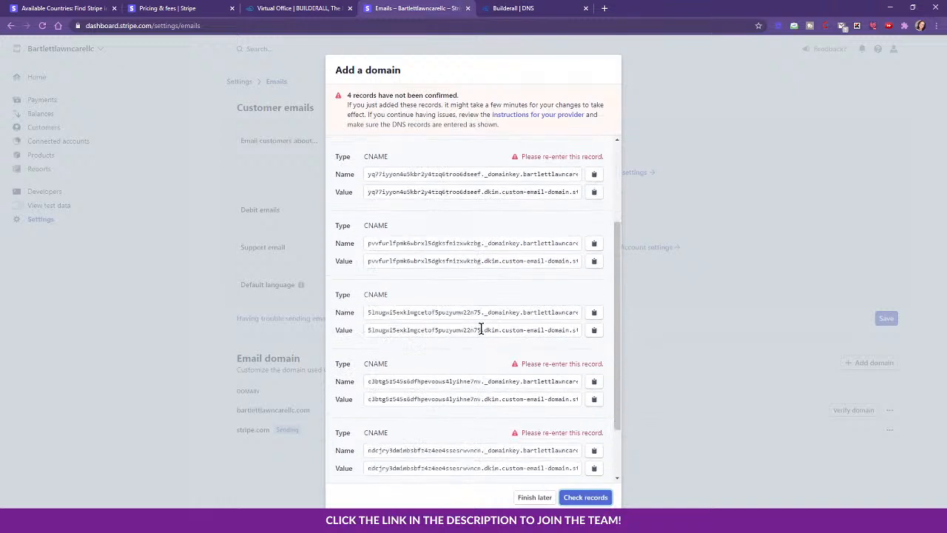
scroll(481, 330, down, 1)
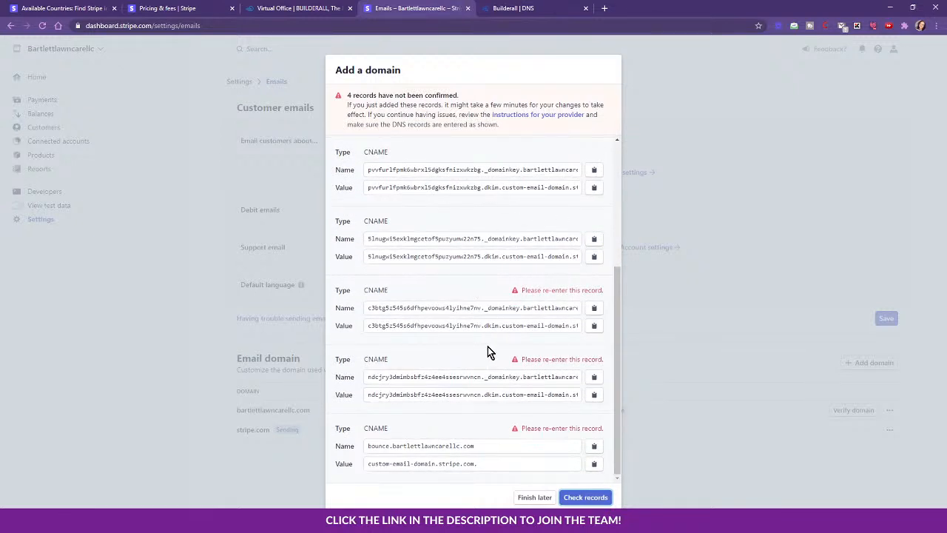
Run the DNS record check again and close the domain setup dialog.
click(584, 500)
click(584, 500)
click(713, 60)
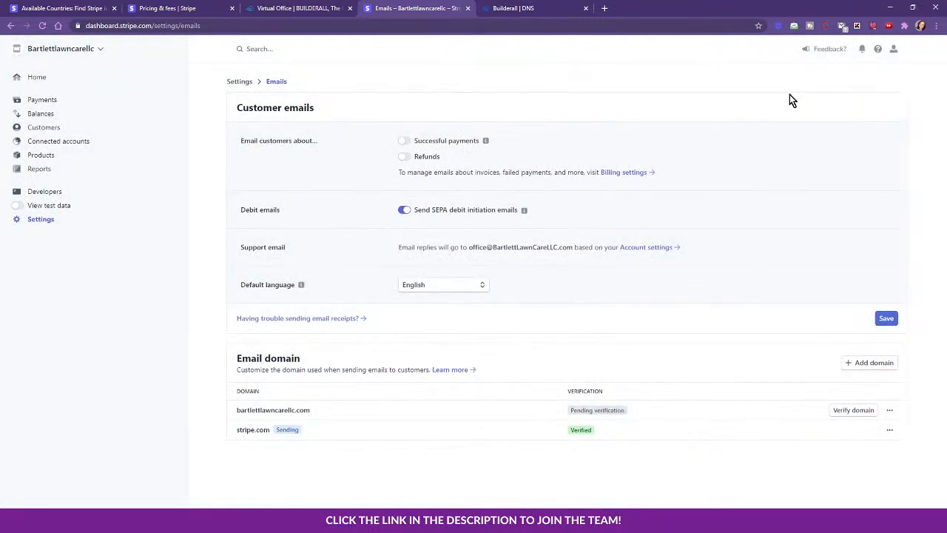